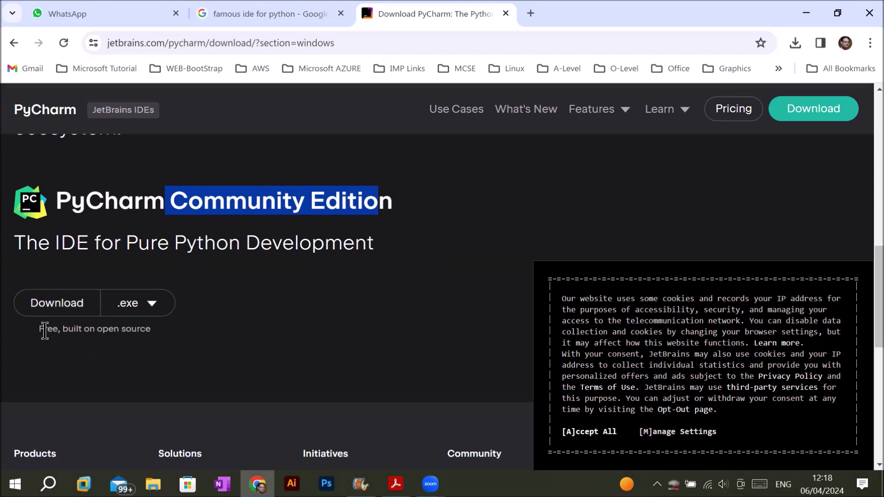
Step: Download the free PyCharm Community Edition .exe installer for Windows
{"action": "left_click_drag", "start_coordinate": [40, 331], "coordinate": [154, 326]}
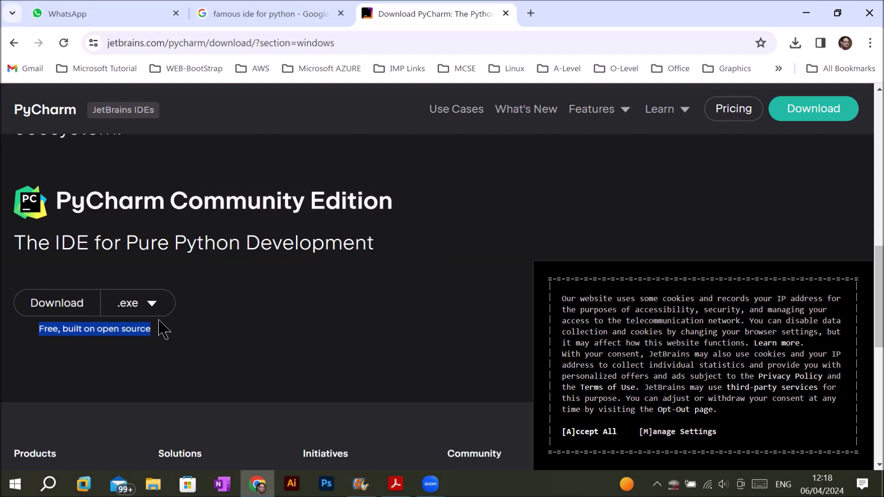
{"action": "left_click", "coordinate": [60, 309]}
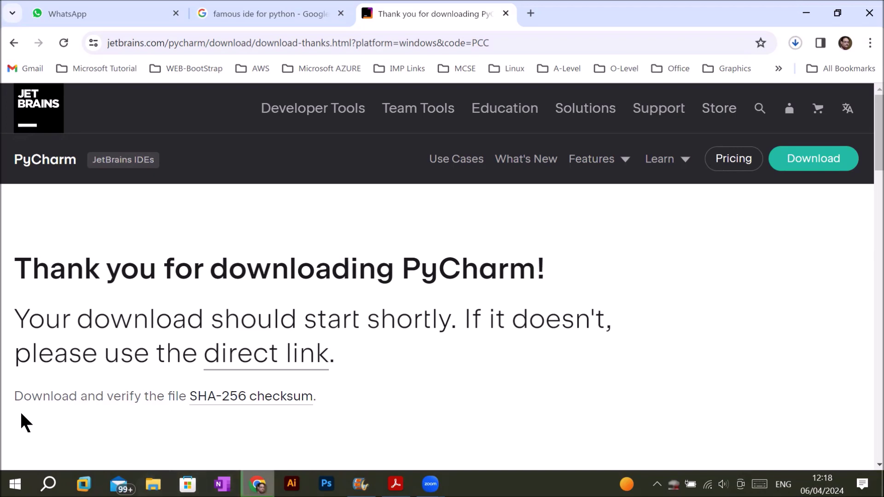
Step: Switch to File Explorer and select pycharm-community-2024.1.exe in the Downloads folder
{"action": "left_click", "coordinate": [154, 484]}
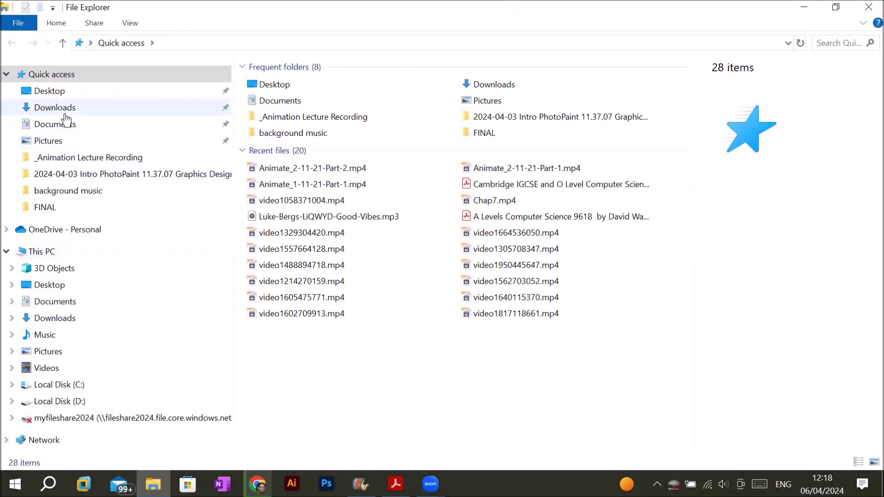
{"action": "left_click", "coordinate": [65, 114]}
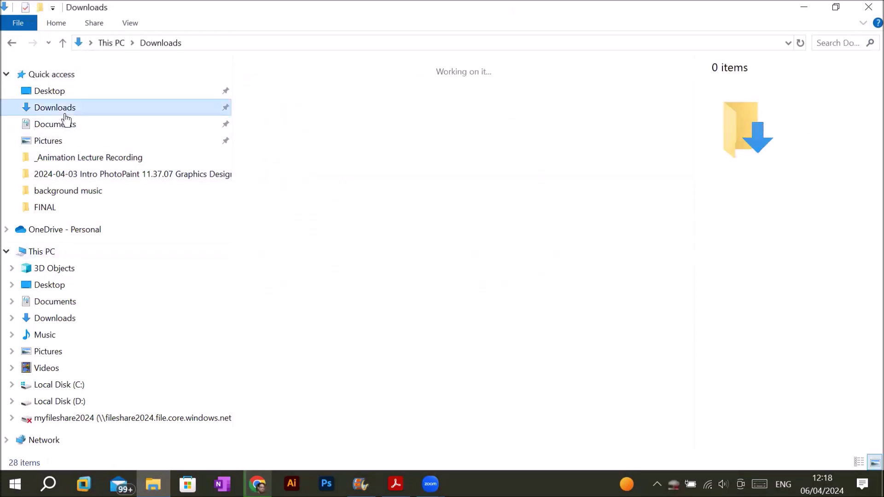
{"action": "left_click", "coordinate": [348, 128]}
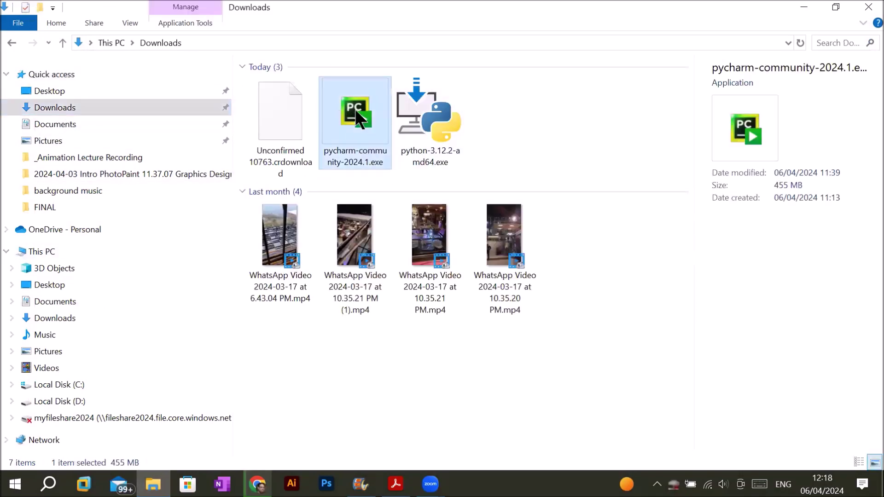
{"action": "key", "text": "alt+Tab"}
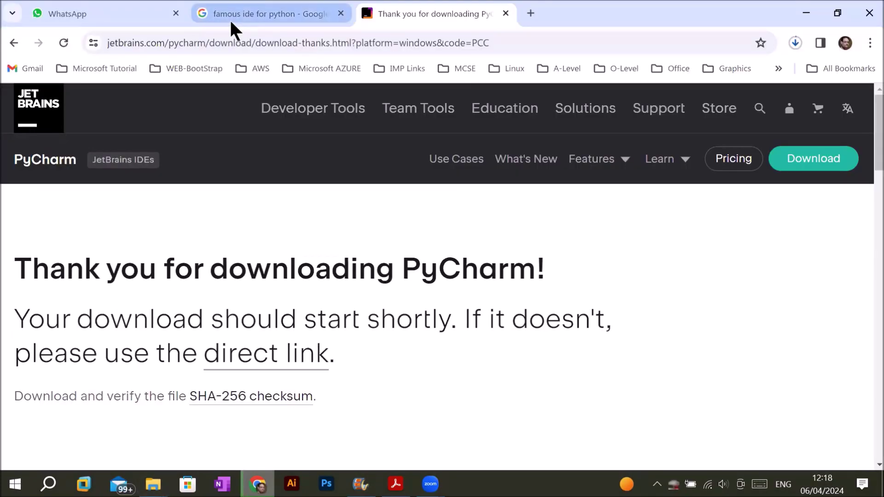
{"action": "mouse_move", "coordinate": [153, 483]}
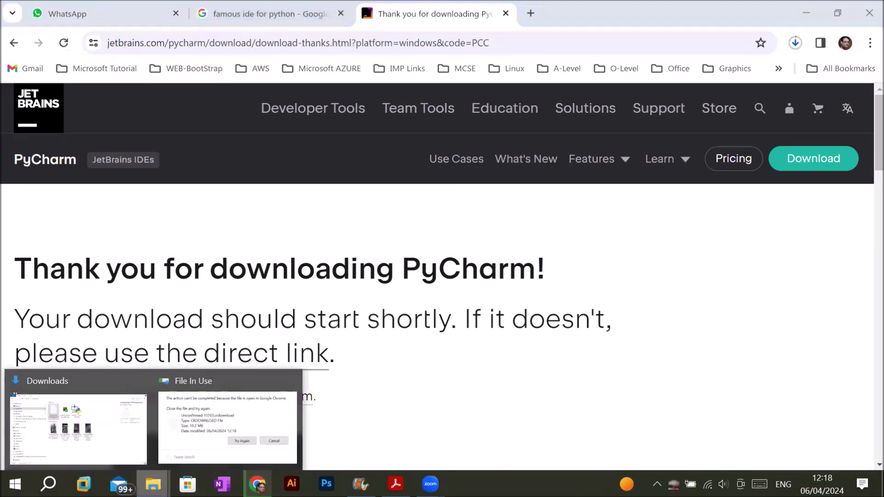
{"action": "left_click", "coordinate": [87, 421]}
{"action": "left_click", "coordinate": [363, 134]}
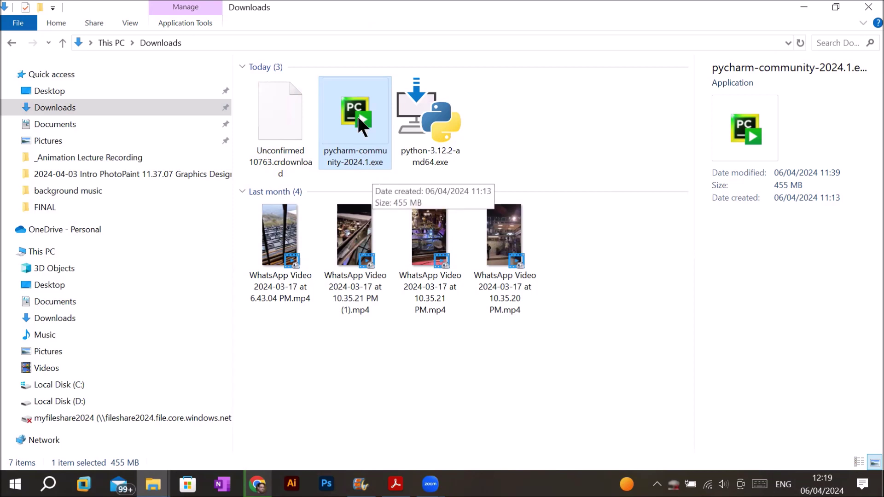
Step: Search Windows for "control" and open the Control Panel
{"action": "left_click", "coordinate": [49, 484]}
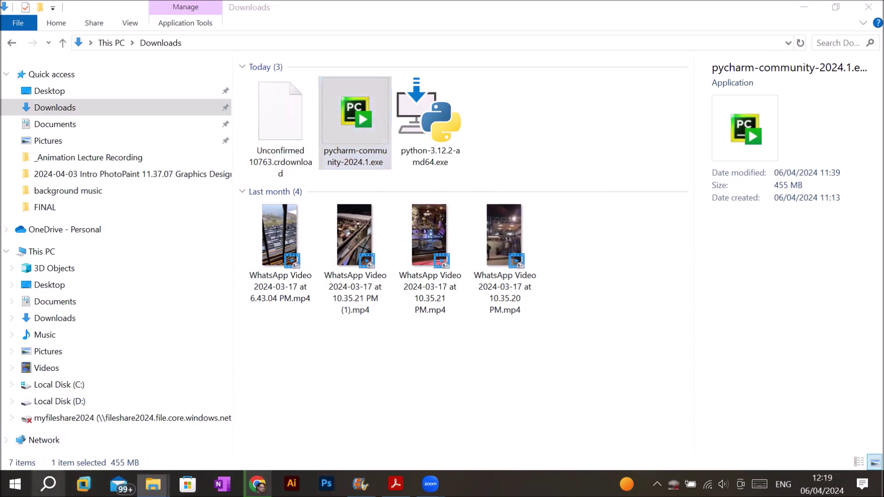
{"action": "type", "text": "control"}
{"action": "key", "text": "Return"}
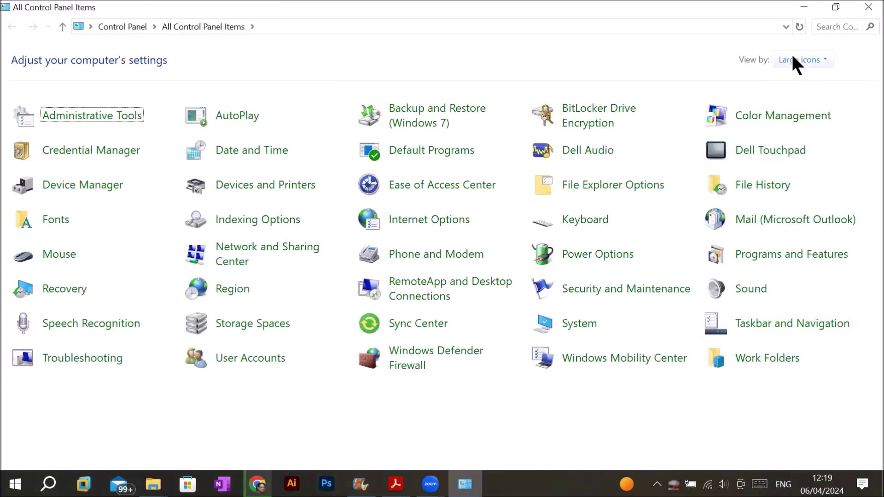
Step: Switch the Control Panel view to Category and back to Large icons
{"action": "left_click", "coordinate": [812, 60]}
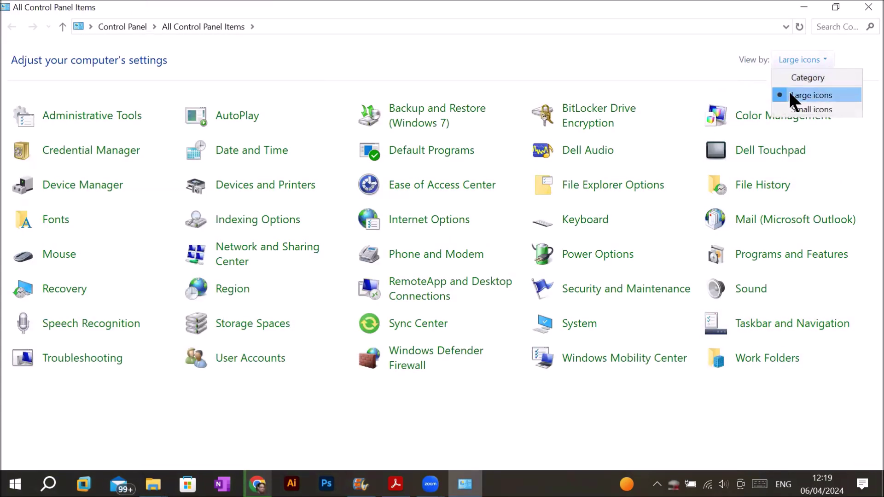
{"action": "left_click", "coordinate": [801, 78]}
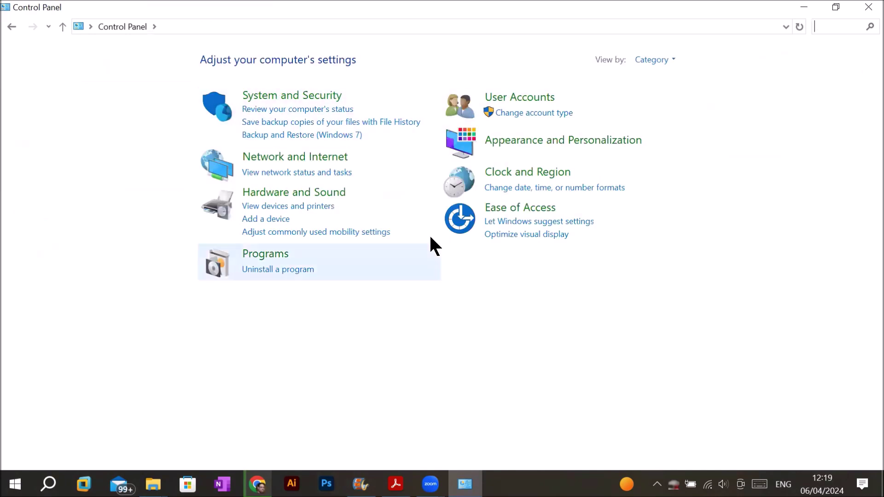
{"action": "left_click", "coordinate": [673, 60]}
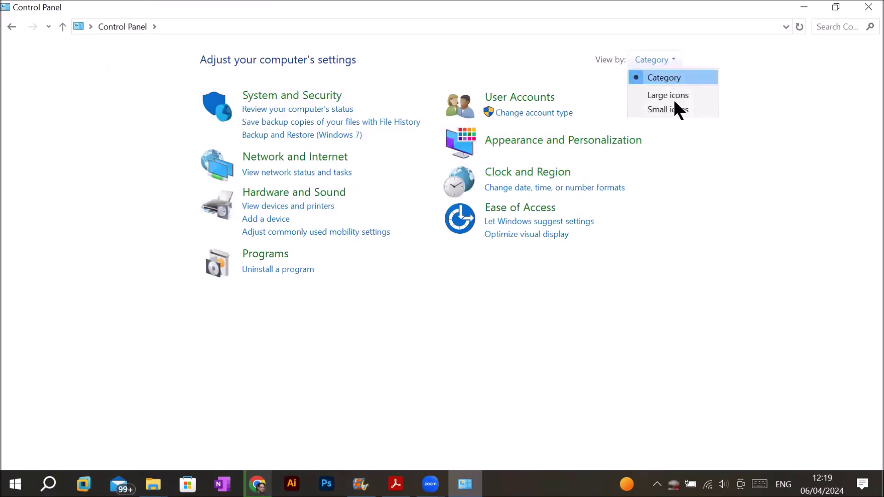
{"action": "left_click", "coordinate": [675, 95]}
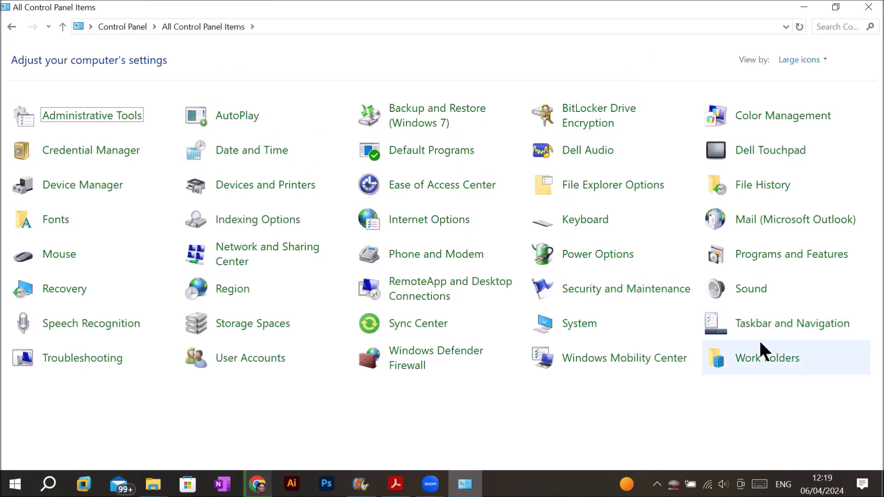
Step: Open Programs and Features, look through the installed programs and select Pak Urdu Installer
{"action": "left_click", "coordinate": [772, 257]}
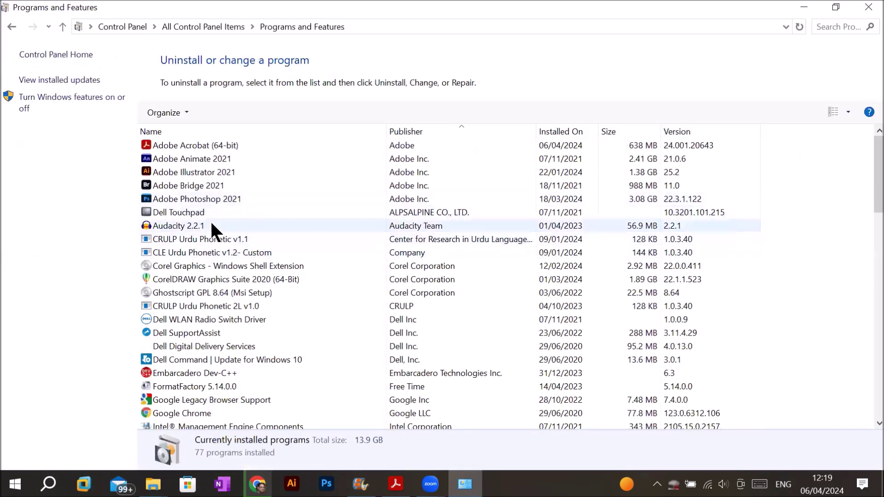
{"action": "scroll", "coordinate": [226, 259], "scroll_direction": "down", "scroll_amount": 3}
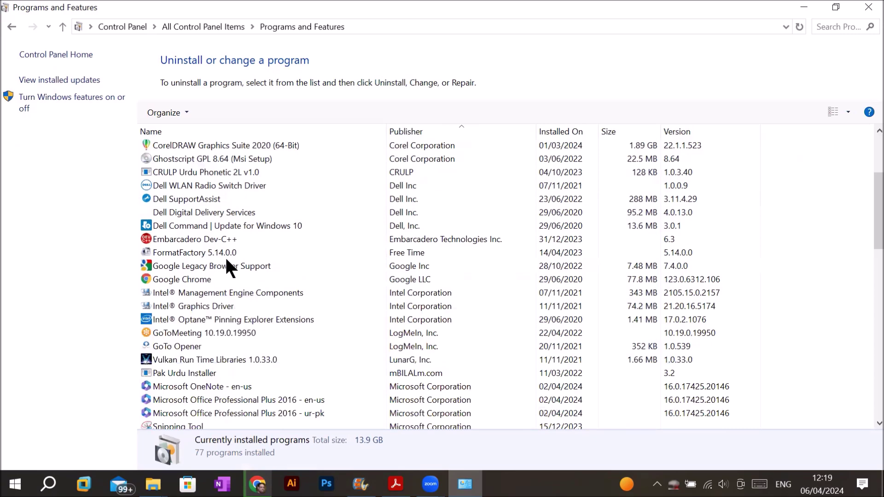
{"action": "scroll", "coordinate": [226, 267], "scroll_direction": "down", "scroll_amount": 3}
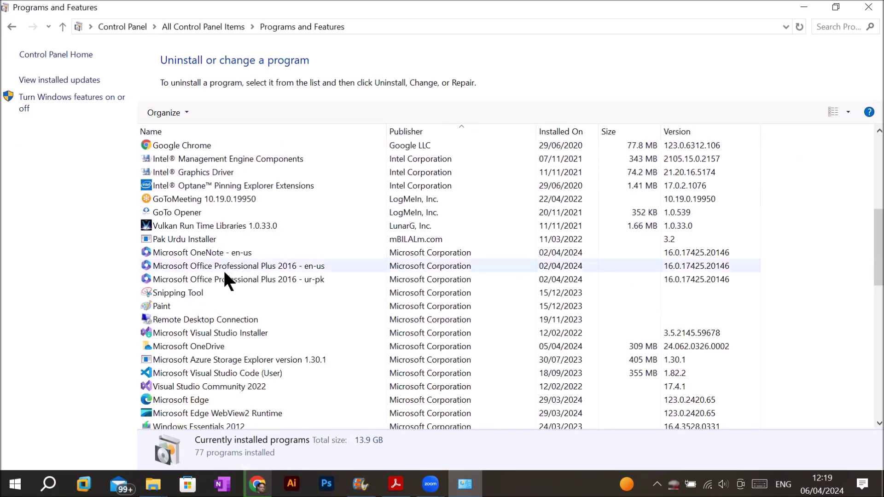
{"action": "left_click", "coordinate": [157, 212]}
{"action": "left_click", "coordinate": [155, 240]}
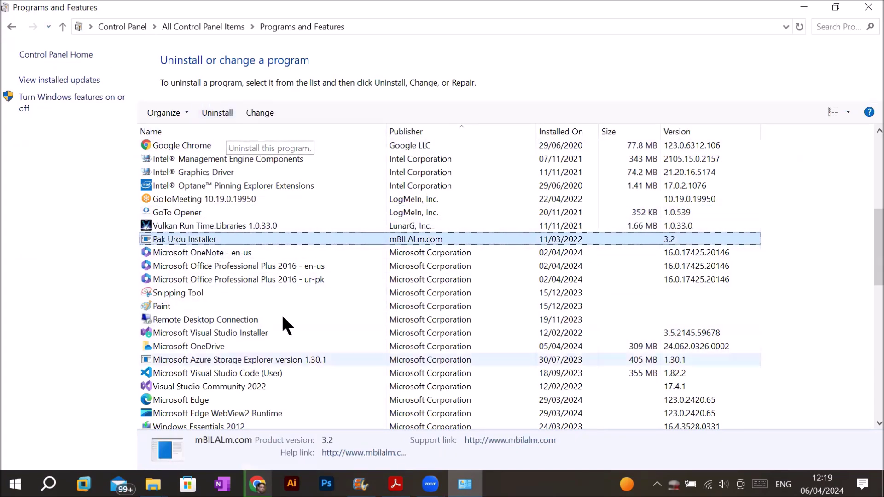
Step: Return to the Downloads folder in File Explorer and run pycharm-community-2024.1.exe as administrator
{"action": "mouse_move", "coordinate": [154, 484]}
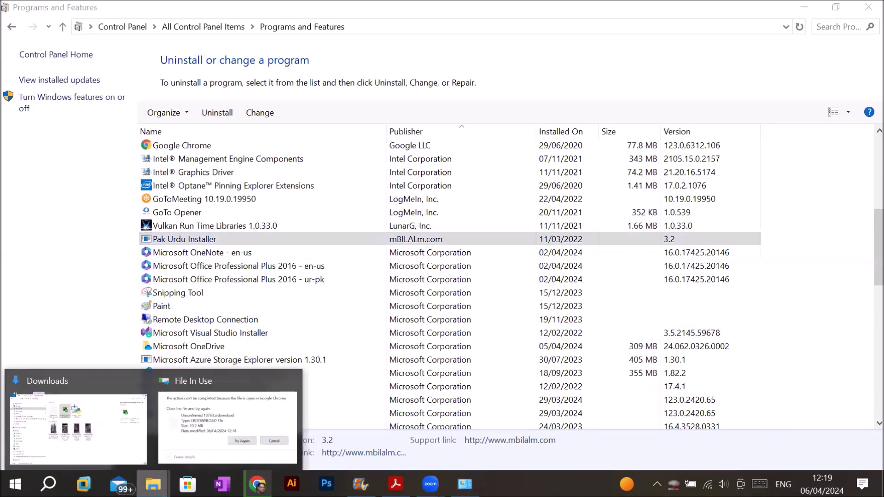
{"action": "left_click", "coordinate": [78, 428]}
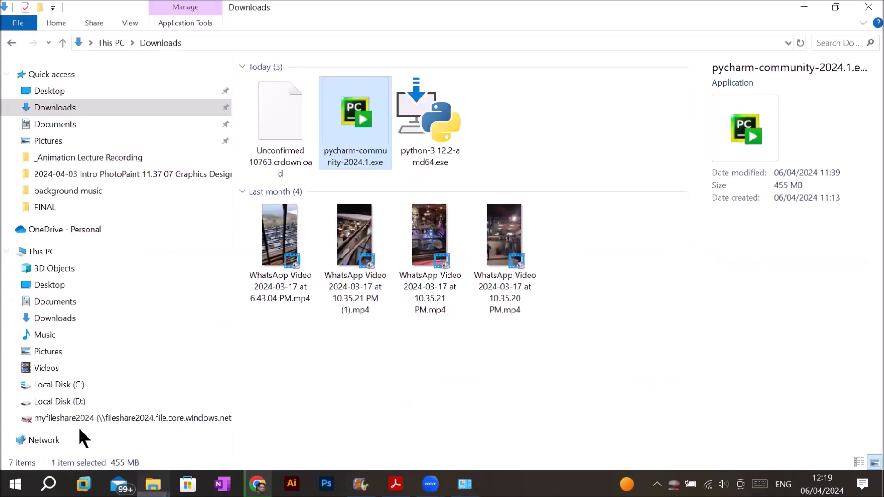
{"action": "right_click", "coordinate": [346, 132]}
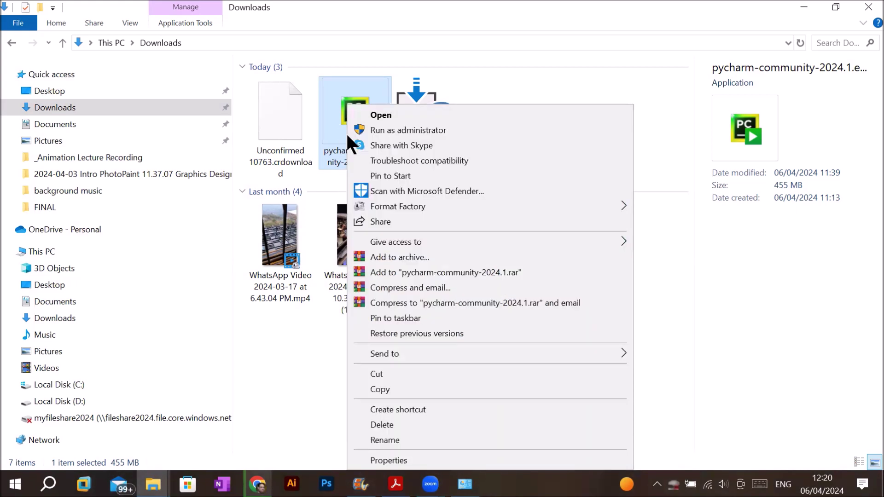
{"action": "left_click", "coordinate": [406, 132]}
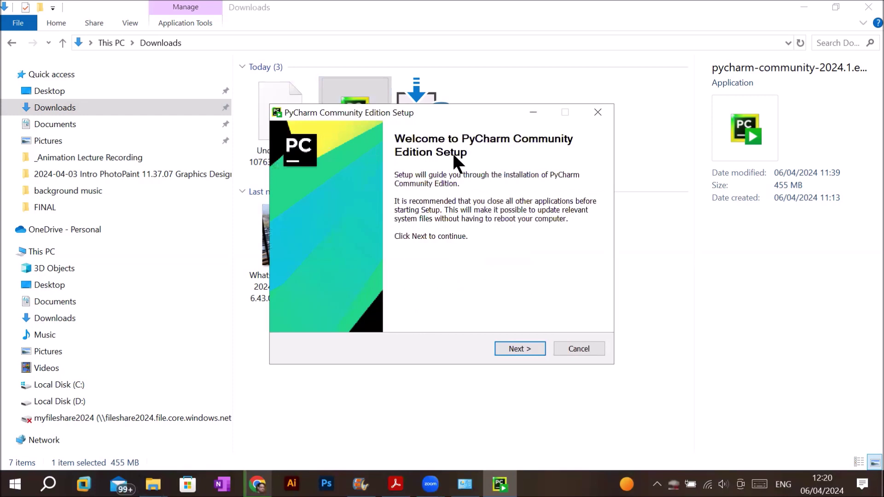
Step: Start the PyCharm setup and accept the destination folder C:\Program Files\JetBrains\PyCharm Community Edition 2024.1
{"action": "left_click", "coordinate": [531, 348]}
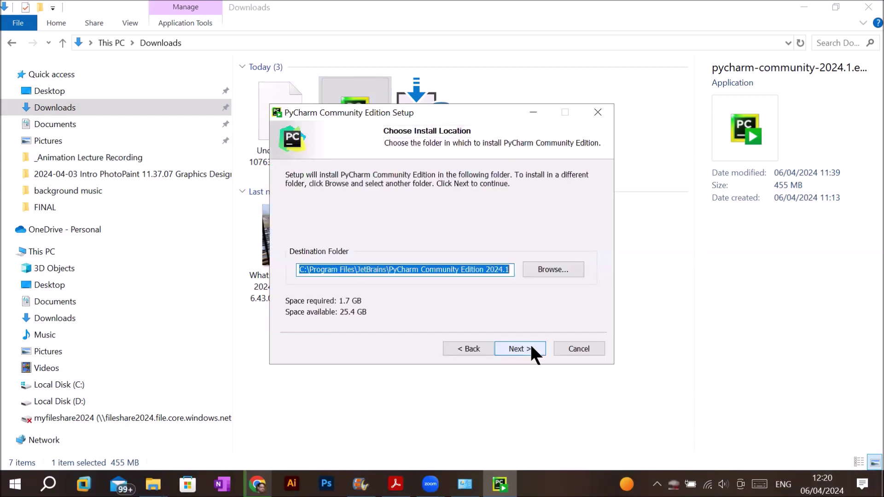
{"action": "left_click", "coordinate": [367, 268]}
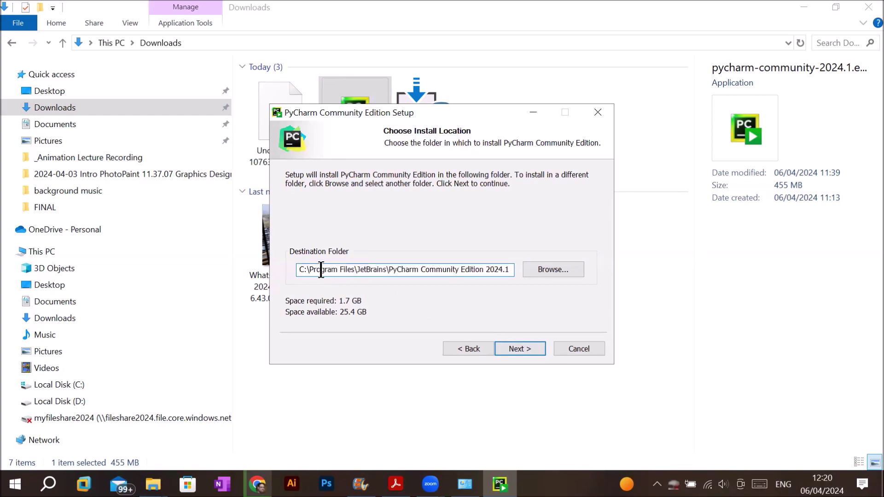
{"action": "left_click_drag", "start_coordinate": [308, 268], "coordinate": [509, 270]}
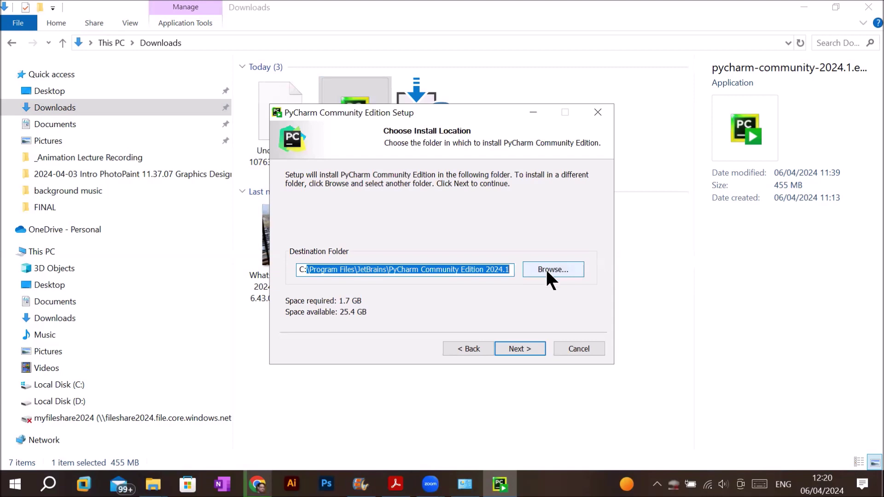
{"action": "left_click", "coordinate": [494, 269]}
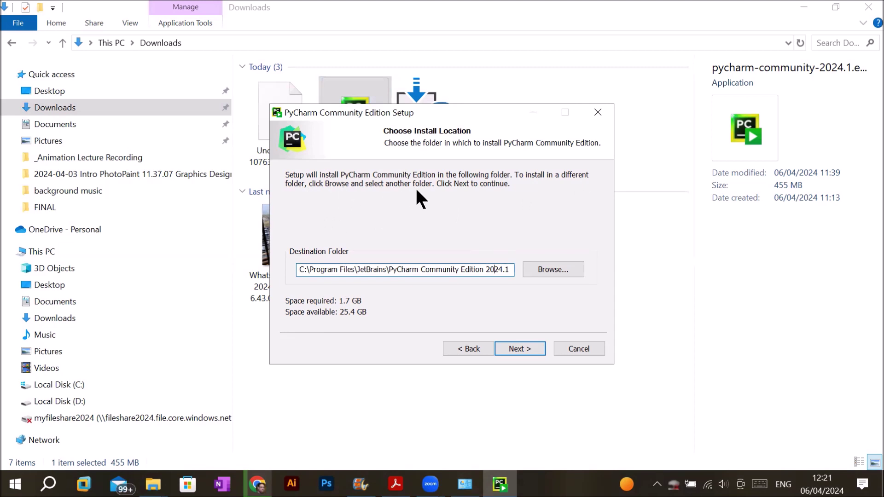
{"action": "left_click", "coordinate": [524, 355]}
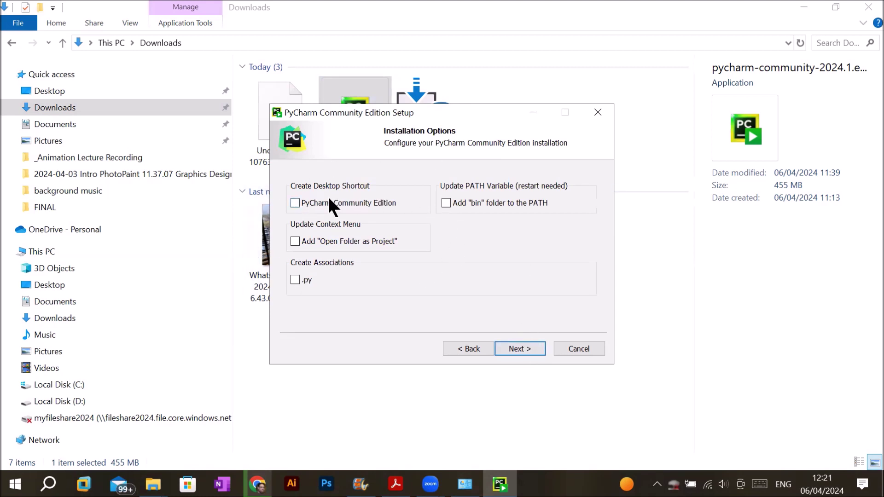
Step: Enable the PyCharm Community Edition desktop shortcut and proceed past the installation options
{"action": "left_click", "coordinate": [294, 203]}
{"action": "left_click", "coordinate": [507, 349]}
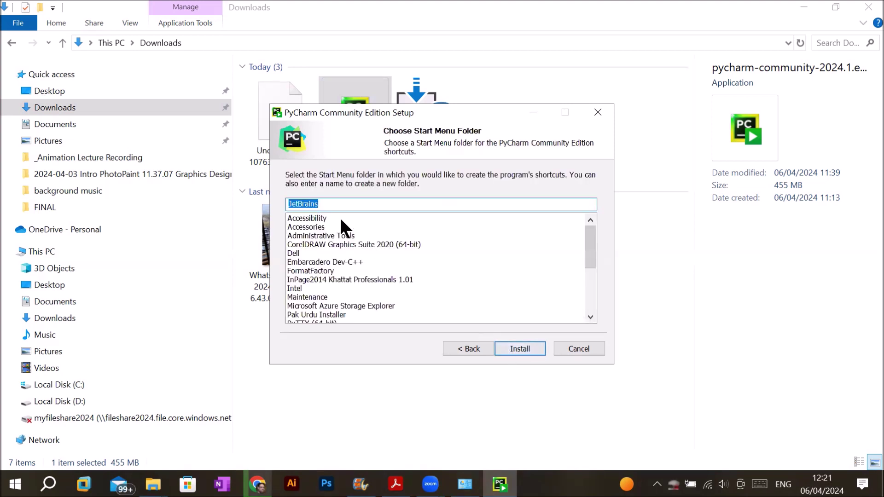
Step: Keep JetBrains as the Start Menu folder for the shortcuts and start the PyCharm installation
{"action": "left_click", "coordinate": [343, 205]}
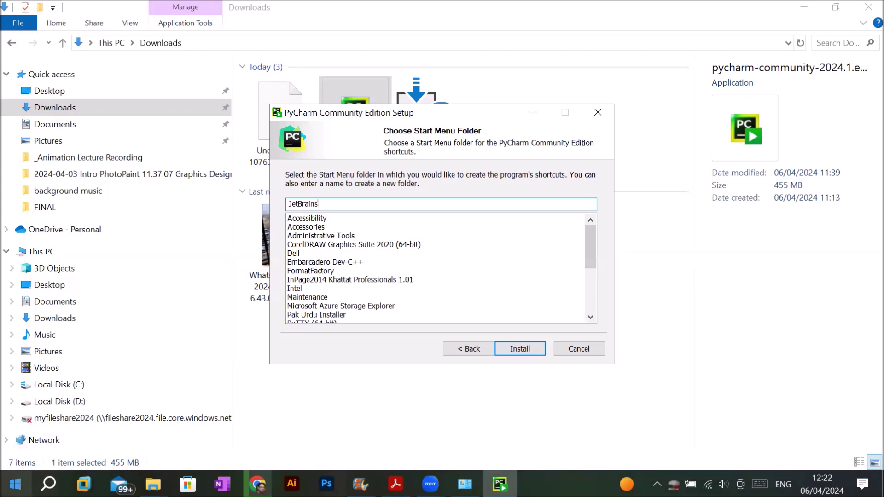
{"action": "left_click", "coordinate": [15, 484]}
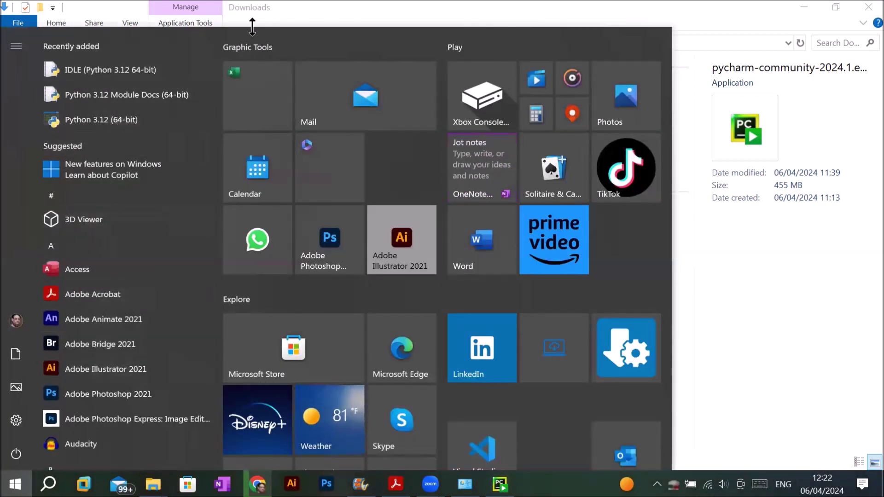
{"action": "left_click", "coordinate": [711, 329]}
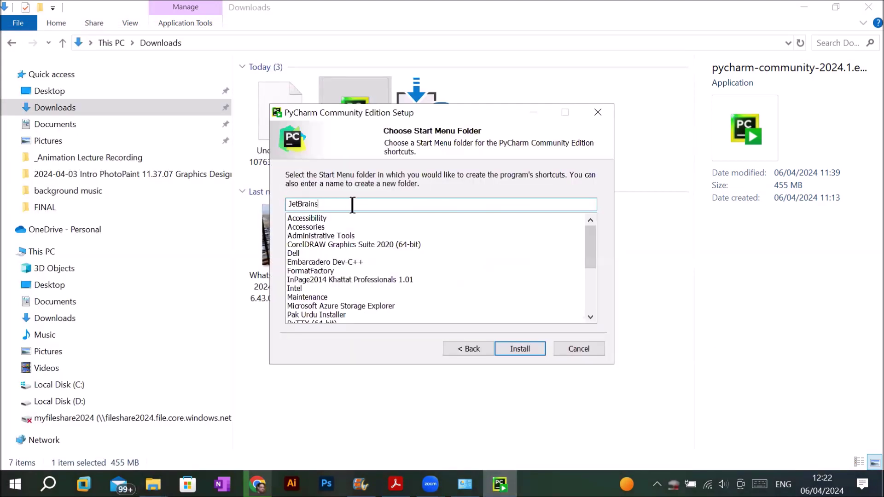
{"action": "left_click_drag", "start_coordinate": [352, 204], "coordinate": [242, 197]}
{"action": "left_click", "coordinate": [342, 206]}
{"action": "left_click", "coordinate": [512, 343]}
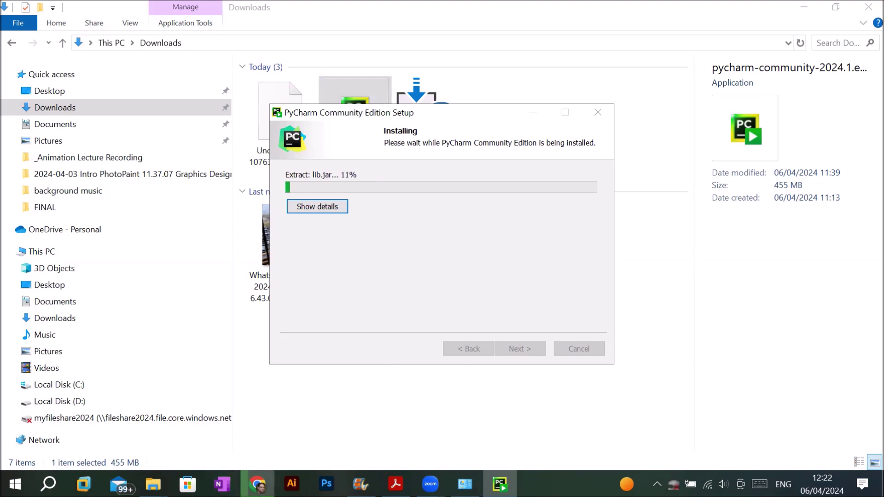
Step: Switch to Chrome and view the Google results for "famous ide for python"
{"action": "mouse_move", "coordinate": [257, 484]}
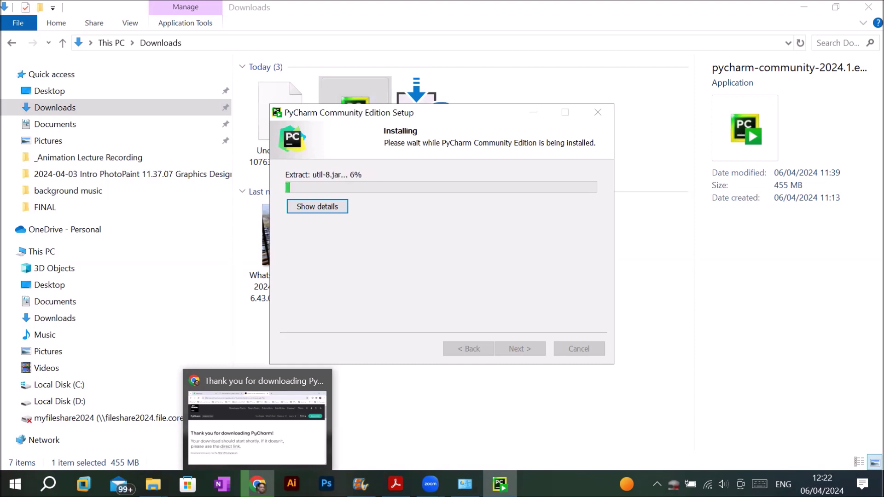
{"action": "left_click", "coordinate": [257, 484]}
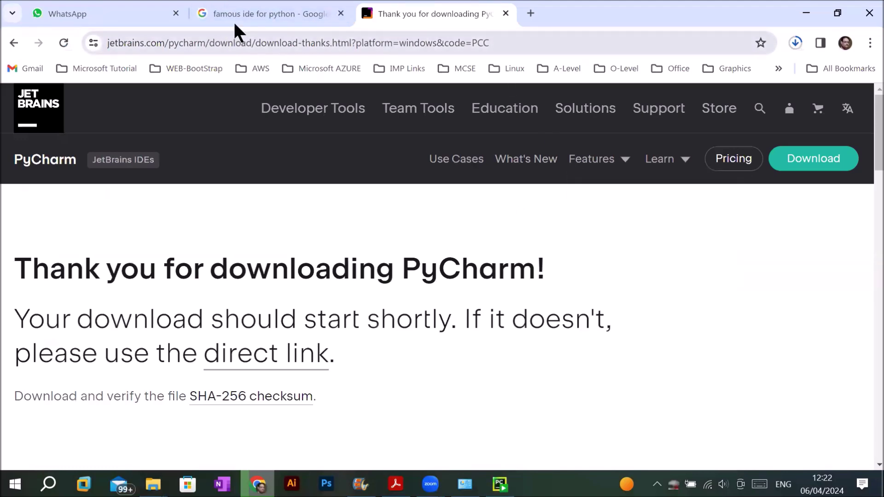
{"action": "left_click", "coordinate": [290, 13]}
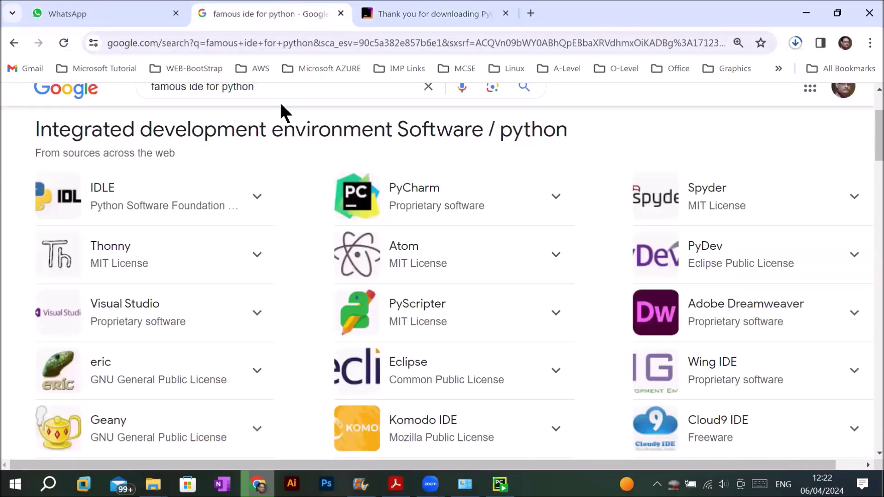
Step: Replace the Google search query and search for "python download"
{"action": "scroll", "coordinate": [222, 94], "scroll_direction": "up", "scroll_amount": 3}
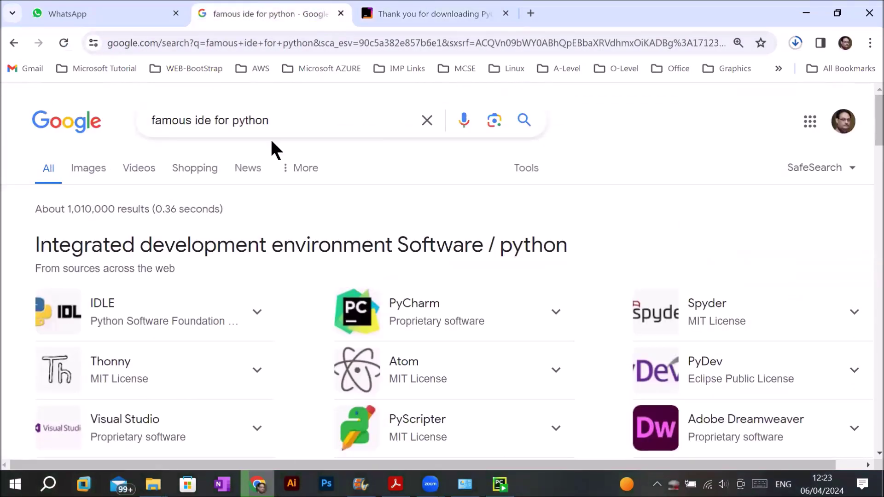
{"action": "left_click_drag", "start_coordinate": [284, 114], "coordinate": [145, 163]}
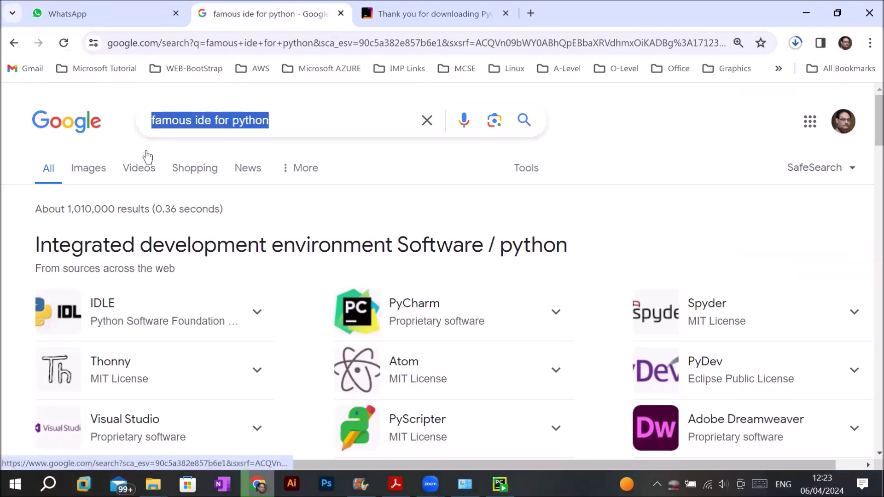
{"action": "key", "text": "BackSpace"}
{"action": "type", "text": "y"}
{"action": "key", "text": "BackSpace"}
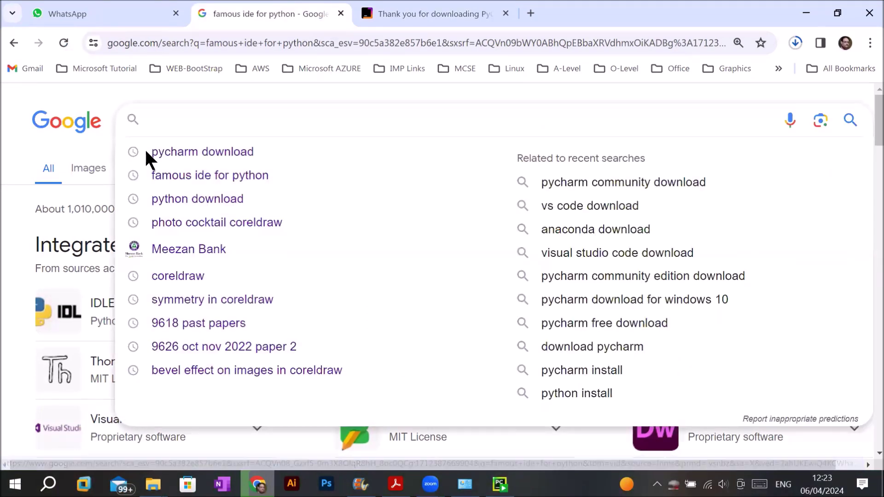
{"action": "type", "text": "py"}
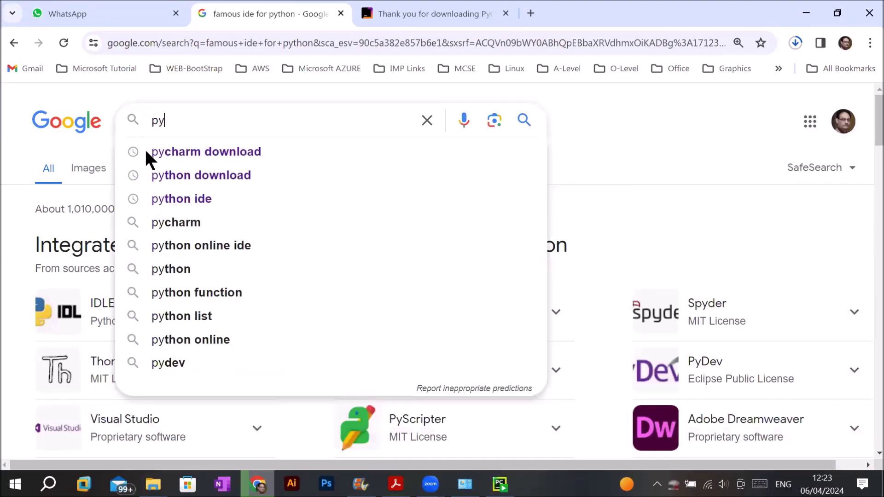
{"action": "key", "text": "Down"}
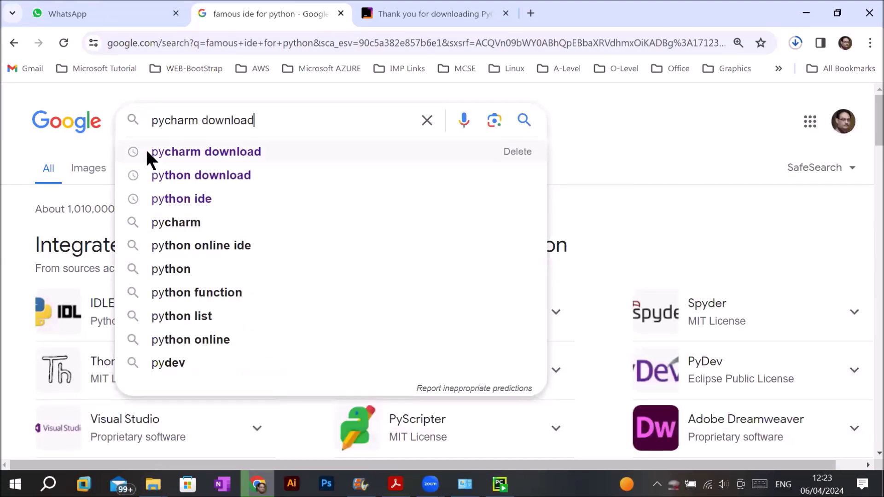
{"action": "left_click", "coordinate": [213, 175]}
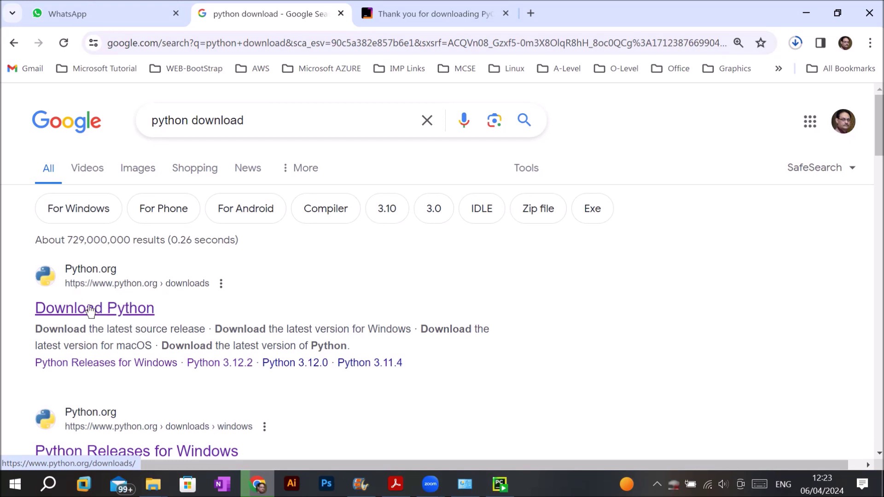
Step: Open the Download Python page on Python.org and highlight the note about Python with a different OS
{"action": "left_click_drag", "start_coordinate": [259, 124], "coordinate": [118, 116]}
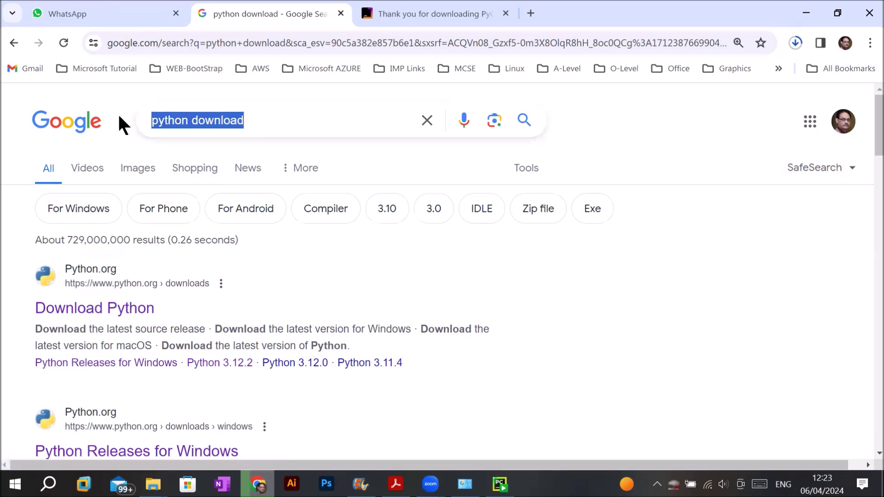
{"action": "left_click", "coordinate": [97, 275]}
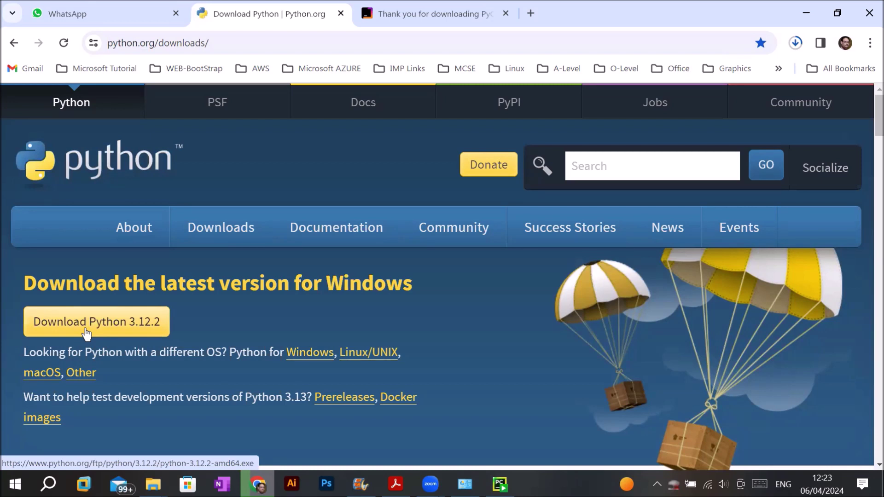
{"action": "left_click_drag", "start_coordinate": [78, 352], "coordinate": [230, 351]}
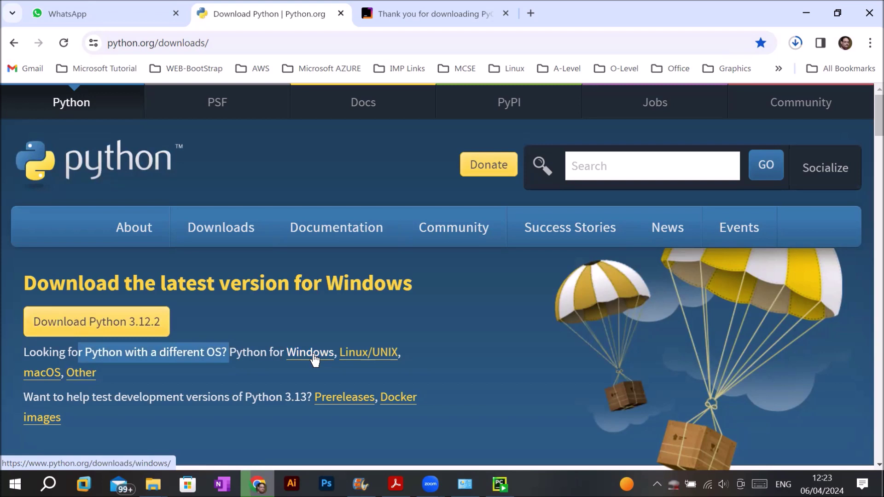
{"action": "mouse_move", "coordinate": [215, 244]}
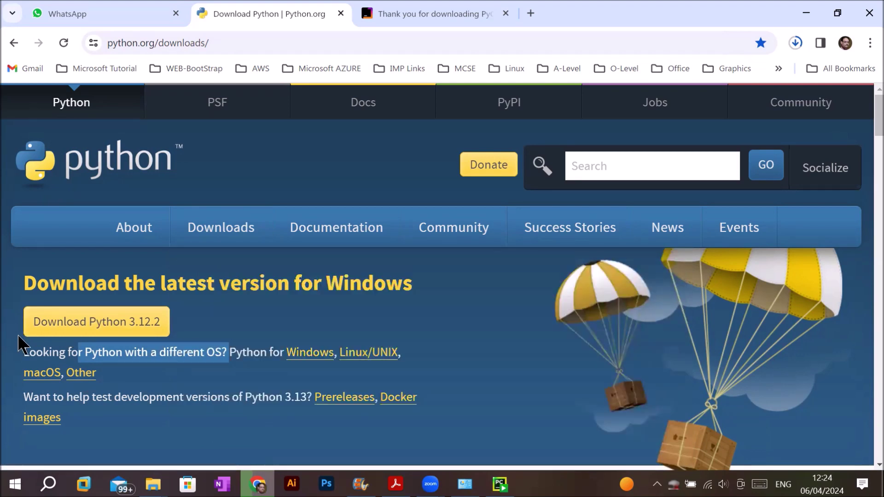
Step: Open the Python releases page for Windows and look through the stable releases and their available installers
{"action": "left_click", "coordinate": [307, 354]}
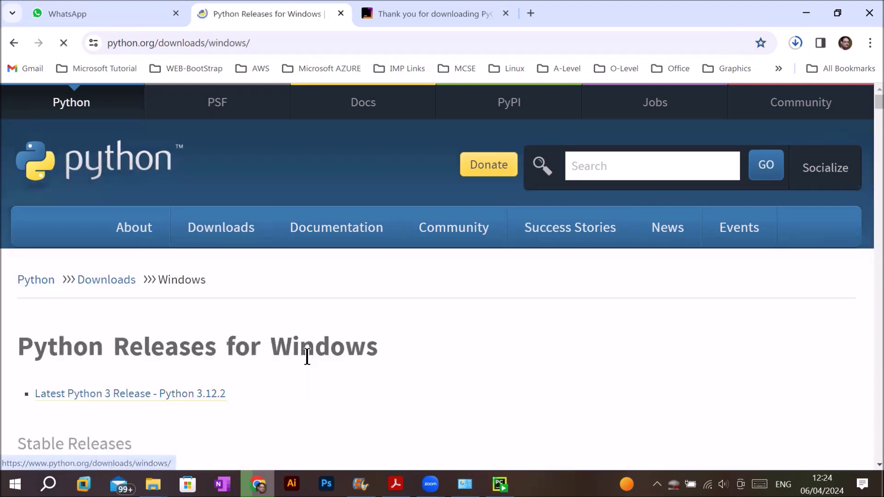
{"action": "scroll", "coordinate": [307, 357], "scroll_direction": "down", "scroll_amount": 5}
{"action": "left_click_drag", "start_coordinate": [190, 339], "coordinate": [360, 338]}
{"action": "scroll", "coordinate": [388, 330], "scroll_direction": "down", "scroll_amount": 2}
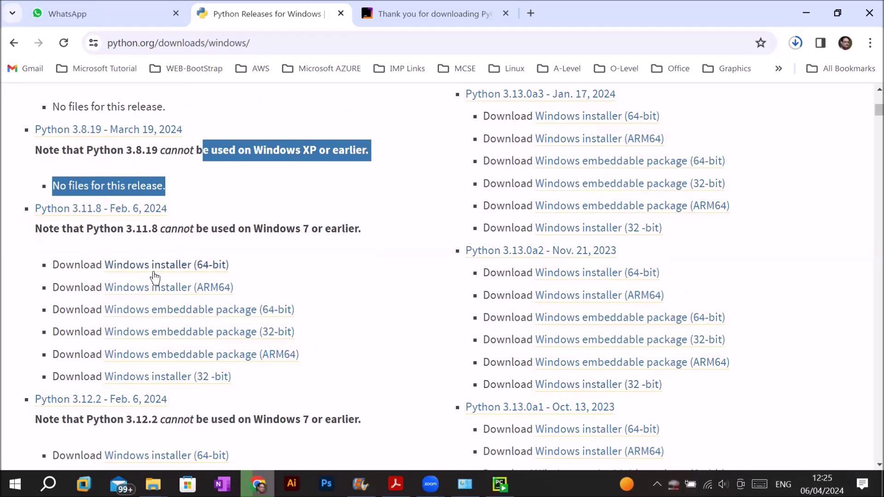
{"action": "scroll", "coordinate": [216, 359], "scroll_direction": "down", "scroll_amount": 12}
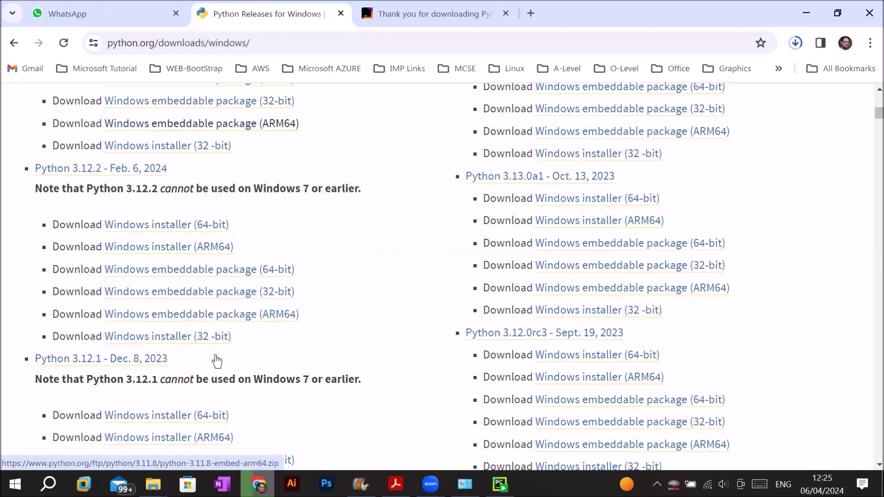
{"action": "scroll", "coordinate": [216, 355], "scroll_direction": "down", "scroll_amount": 1}
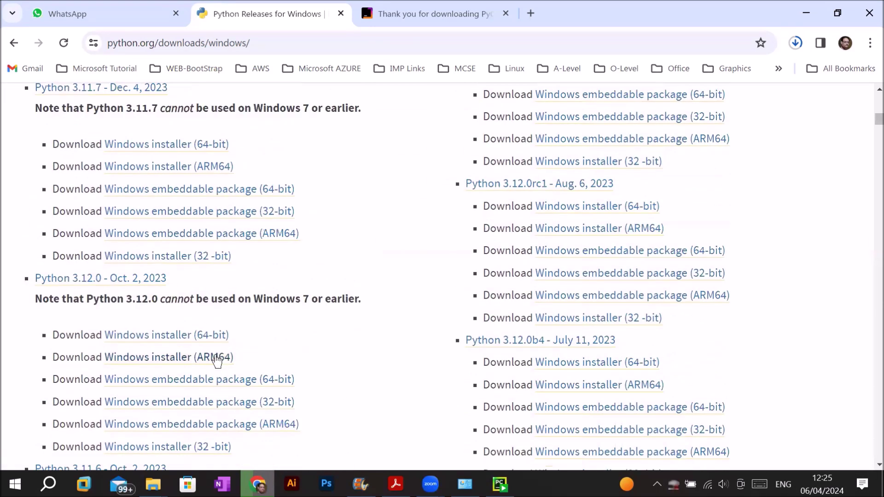
{"action": "scroll", "coordinate": [216, 360], "scroll_direction": "down", "scroll_amount": 5}
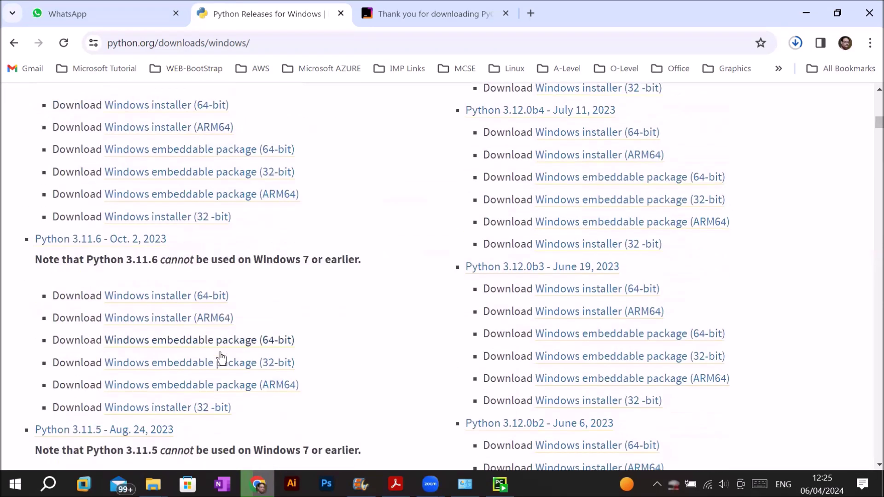
{"action": "scroll", "coordinate": [319, 323], "scroll_direction": "down", "scroll_amount": 2}
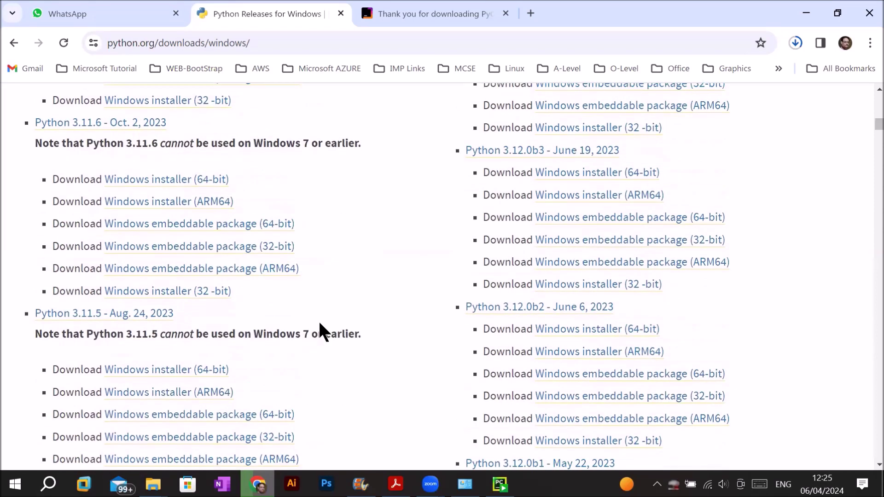
{"action": "scroll", "coordinate": [320, 324], "scroll_direction": "up", "scroll_amount": 20}
{"action": "scroll", "coordinate": [319, 324], "scroll_direction": "up", "scroll_amount": 3}
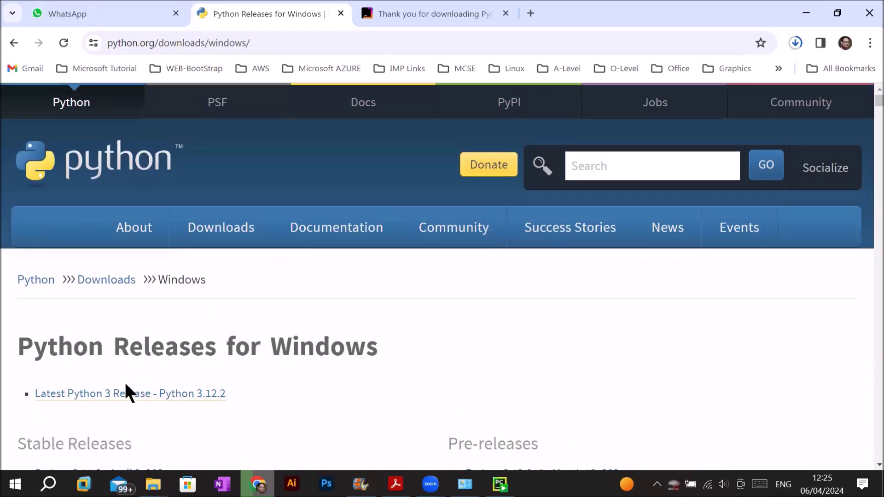
Step: Download Python 3.12.2 for Windows and select the python-3.12.2-amd64.exe installer in File Explorer's Downloads folder
{"action": "mouse_move", "coordinate": [216, 237]}
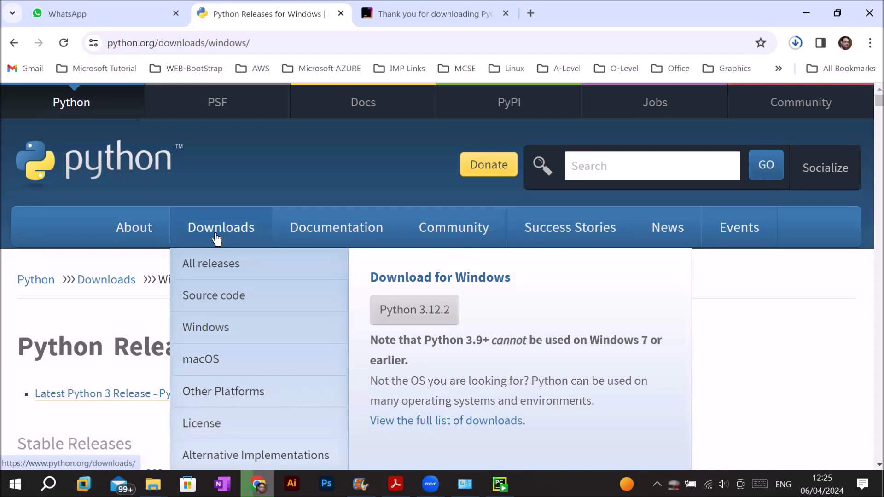
{"action": "left_click", "coordinate": [404, 316]}
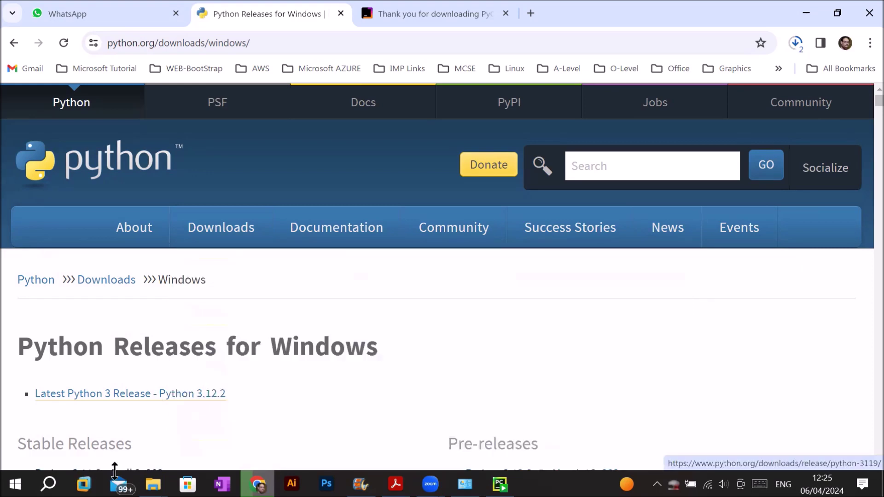
{"action": "left_click", "coordinate": [153, 483]}
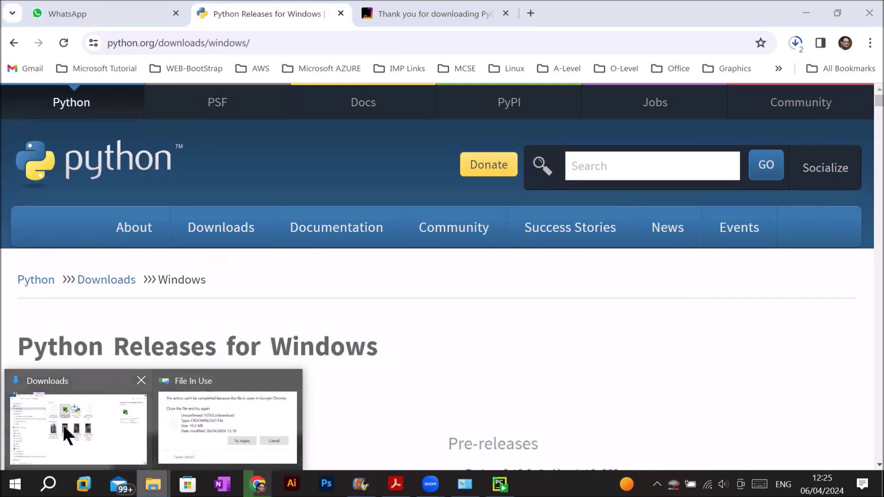
{"action": "left_click", "coordinate": [62, 423]}
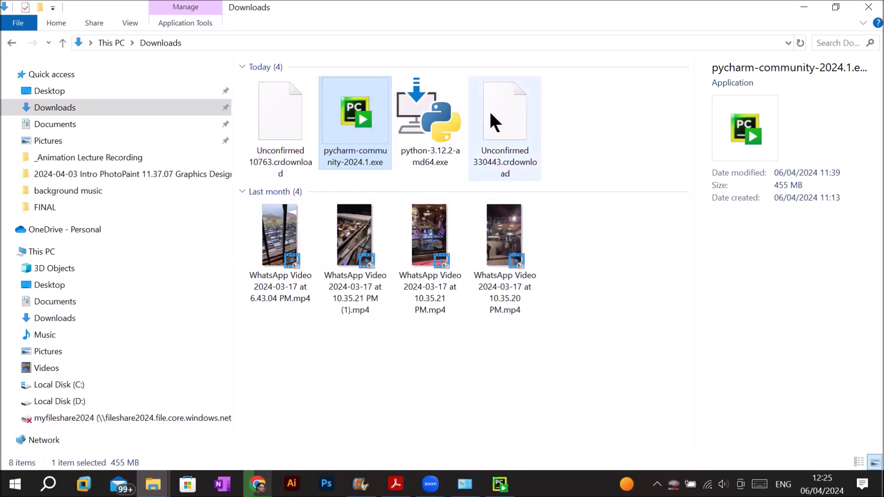
{"action": "left_click", "coordinate": [428, 111]}
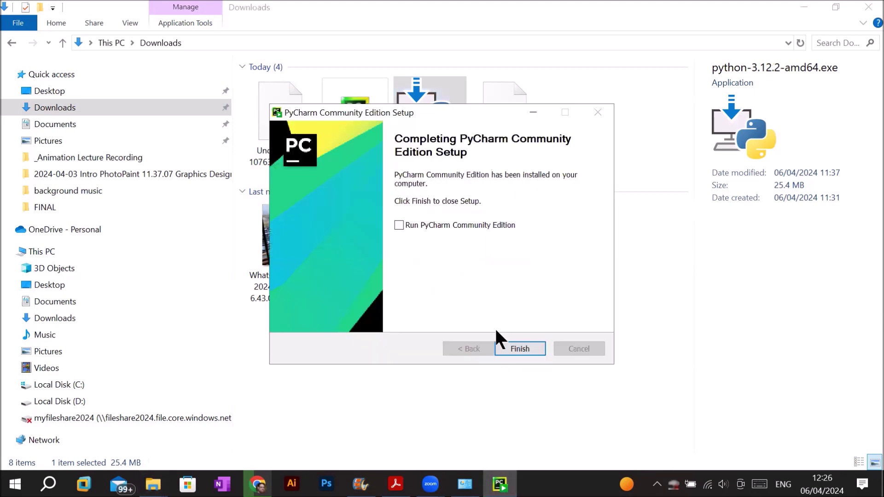
Step: Finish the PyCharm Community Edition setup without launching the program
{"action": "left_click", "coordinate": [514, 345]}
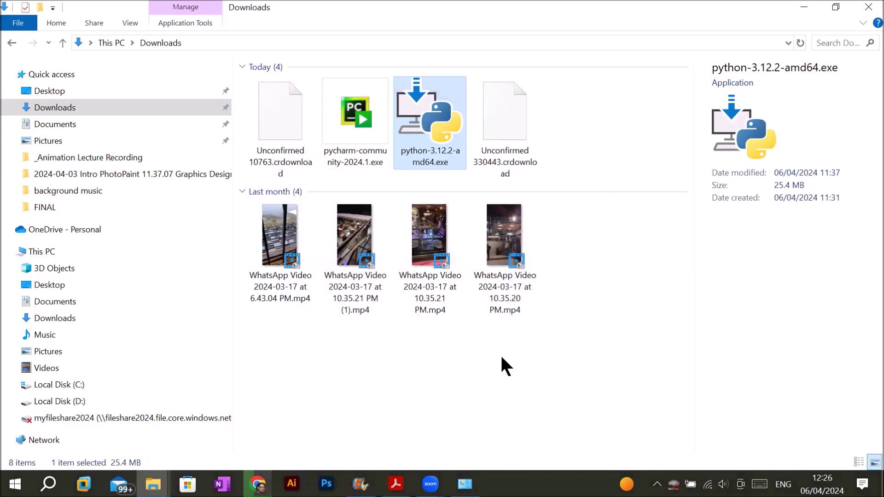
Step: Run python-3.12.2-amd64.exe as administrator and start a repair of the existing Python installation
{"action": "right_click", "coordinate": [421, 121]}
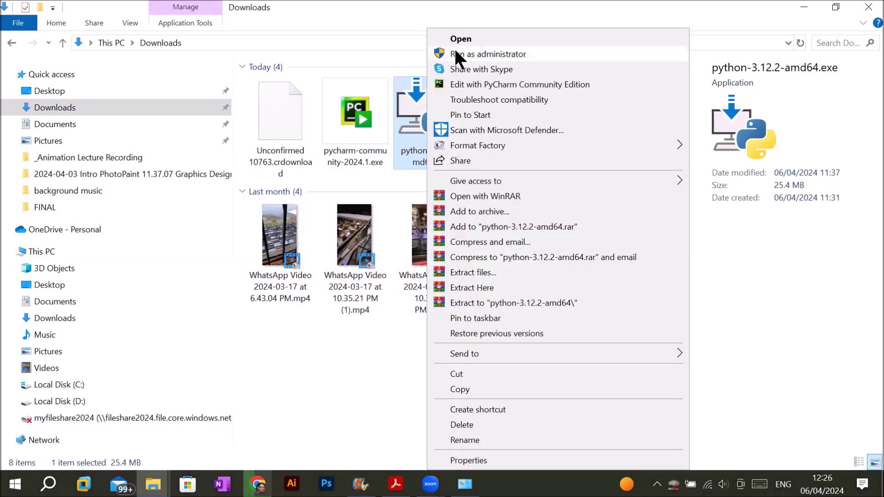
{"action": "left_click", "coordinate": [466, 55]}
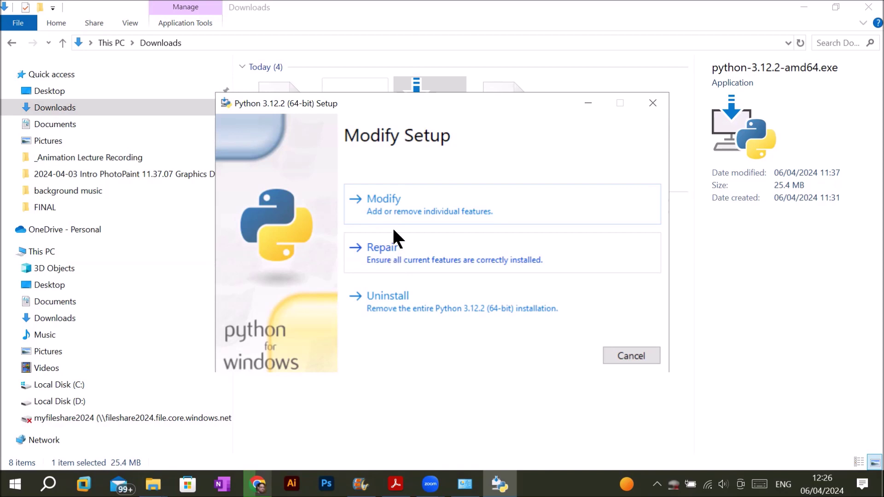
{"action": "left_click", "coordinate": [390, 250]}
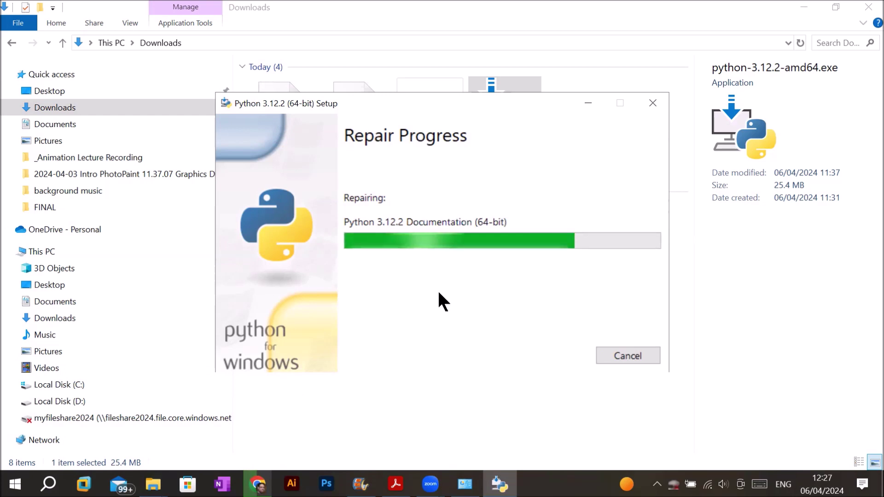
Step: Switch to the Cambridge IGCSE PDF in Acrobat and read the IDE features from the code editor through prettyprinting
{"action": "mouse_move", "coordinate": [395, 483]}
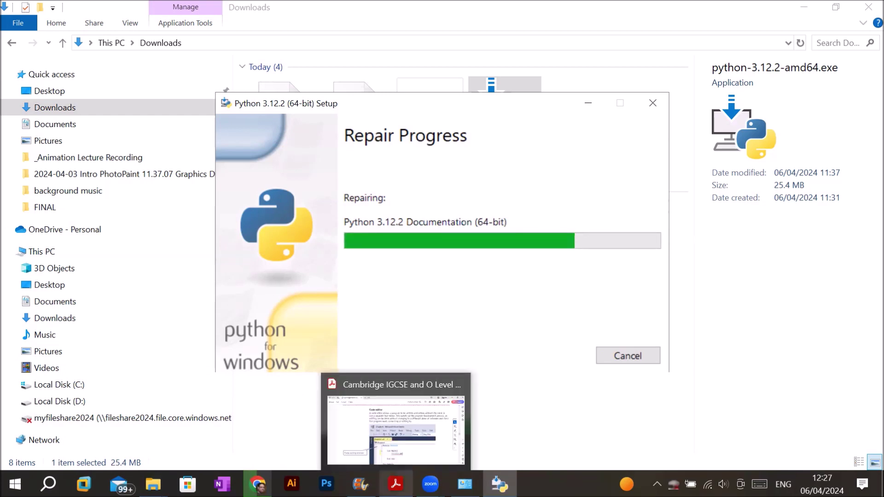
{"action": "left_click", "coordinate": [395, 428]}
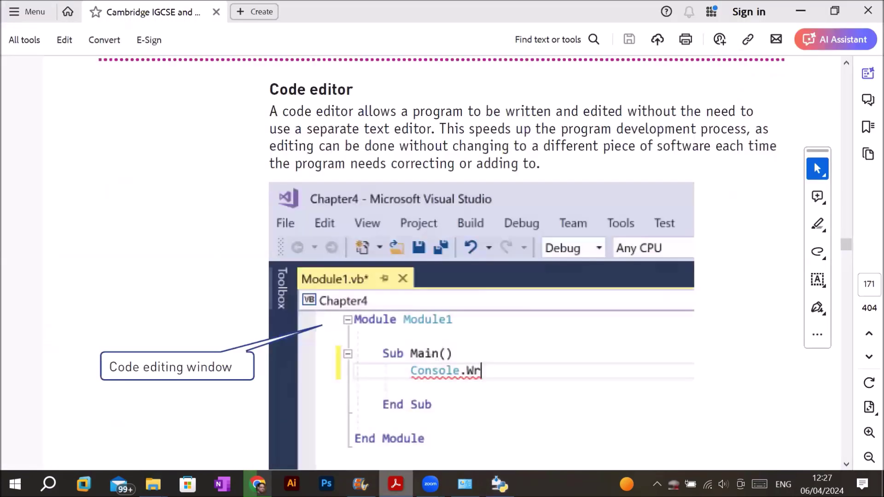
{"action": "scroll", "coordinate": [423, 272], "scroll_direction": "down", "scroll_amount": 15}
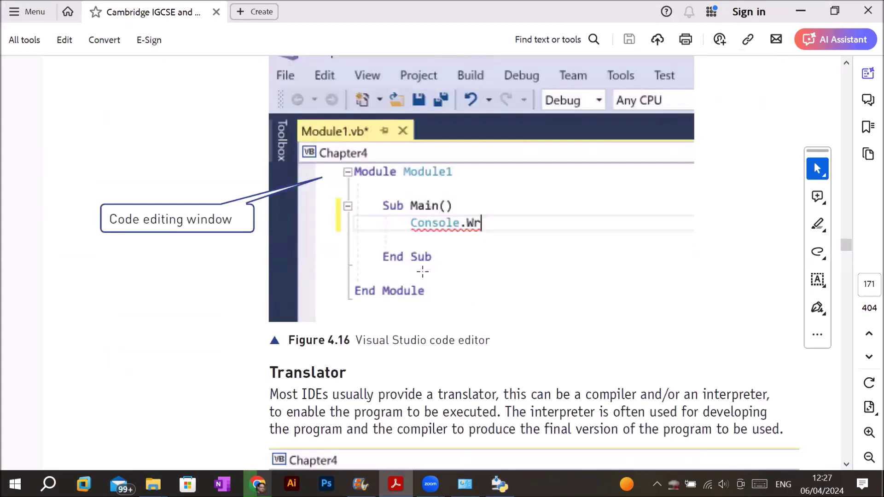
{"action": "scroll", "coordinate": [422, 271], "scroll_direction": "down", "scroll_amount": 5}
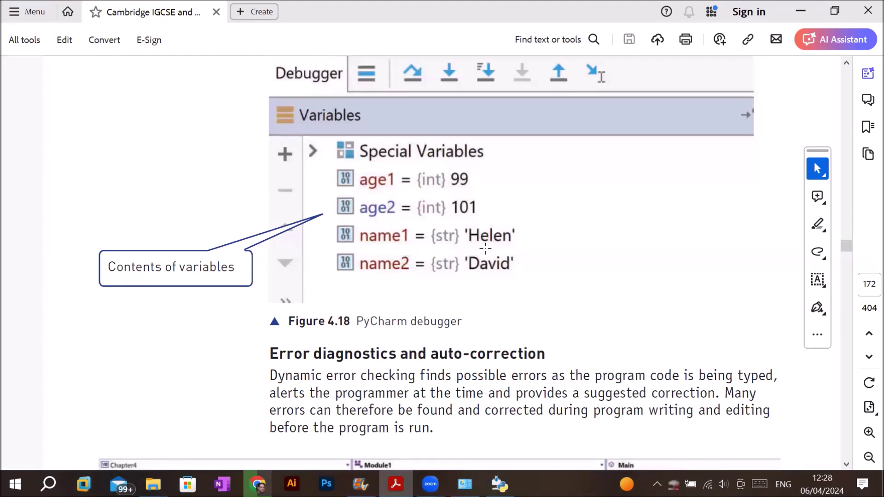
{"action": "scroll", "coordinate": [388, 287], "scroll_direction": "down", "scroll_amount": 5}
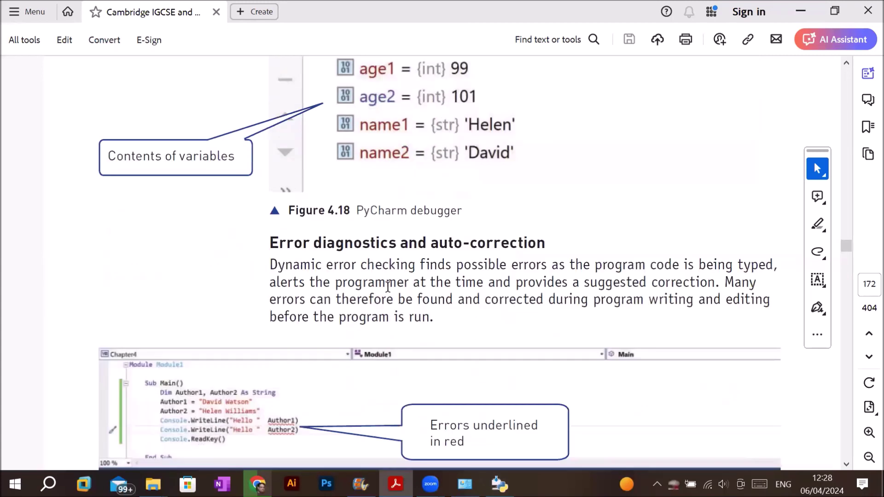
{"action": "scroll", "coordinate": [388, 288], "scroll_direction": "down", "scroll_amount": 1}
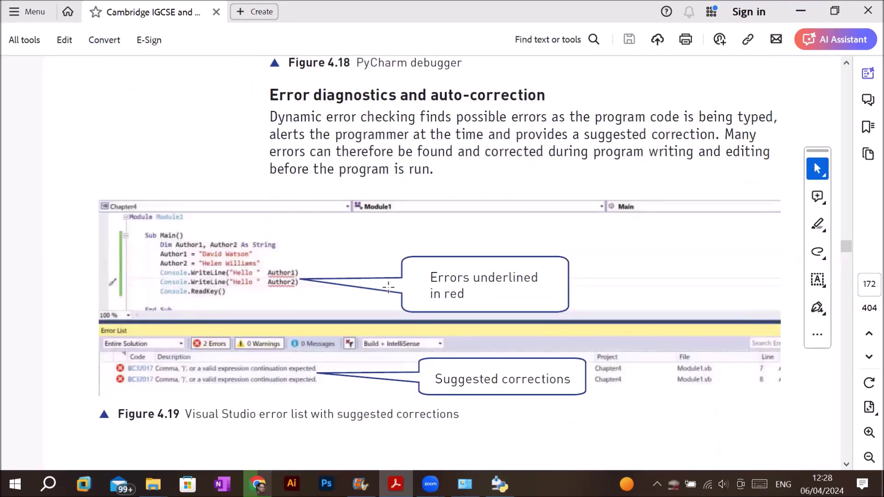
{"action": "scroll", "coordinate": [266, 283], "scroll_direction": "down", "scroll_amount": 1}
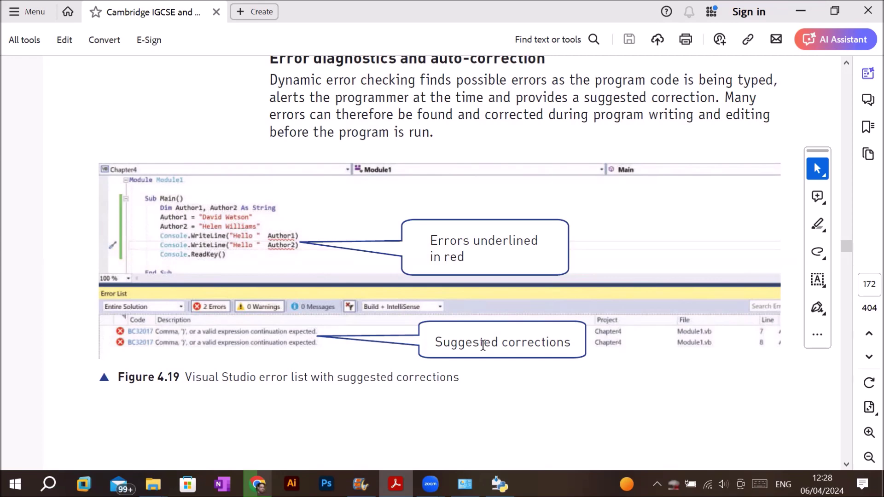
{"action": "scroll", "coordinate": [482, 346], "scroll_direction": "down", "scroll_amount": 5}
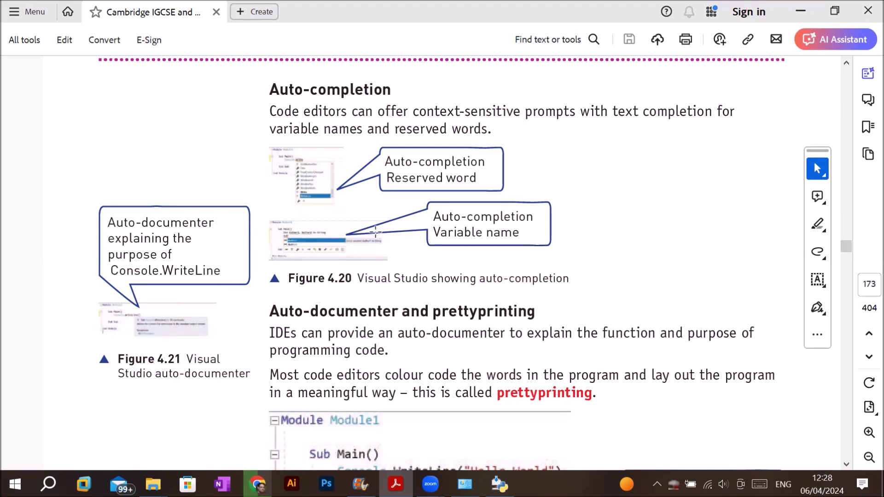
{"action": "scroll", "coordinate": [375, 232], "scroll_direction": "down", "scroll_amount": 5}
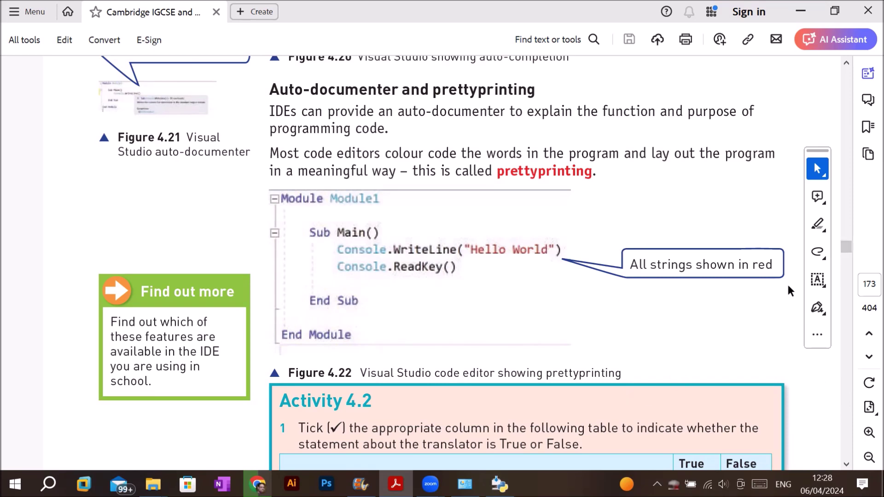
Step: Return to the textbook's table of contents and open chapter 8, Programming, from its entry
{"action": "left_click_drag", "start_coordinate": [846, 248], "coordinate": [847, 60]}
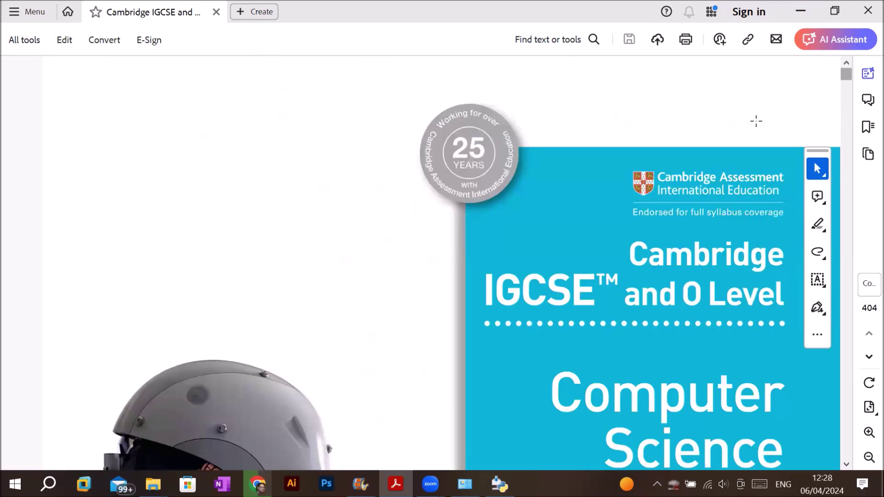
{"action": "scroll", "coordinate": [535, 249], "scroll_direction": "down", "scroll_amount": 15}
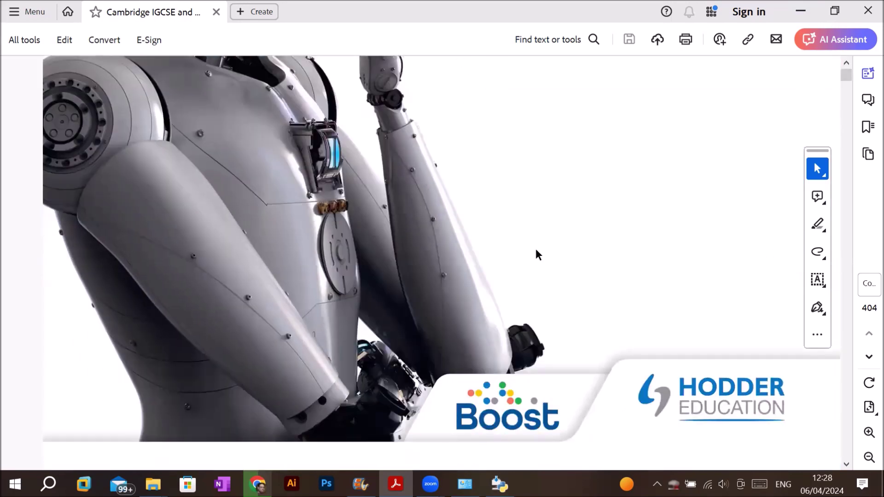
{"action": "scroll", "coordinate": [531, 251], "scroll_direction": "down", "scroll_amount": 15}
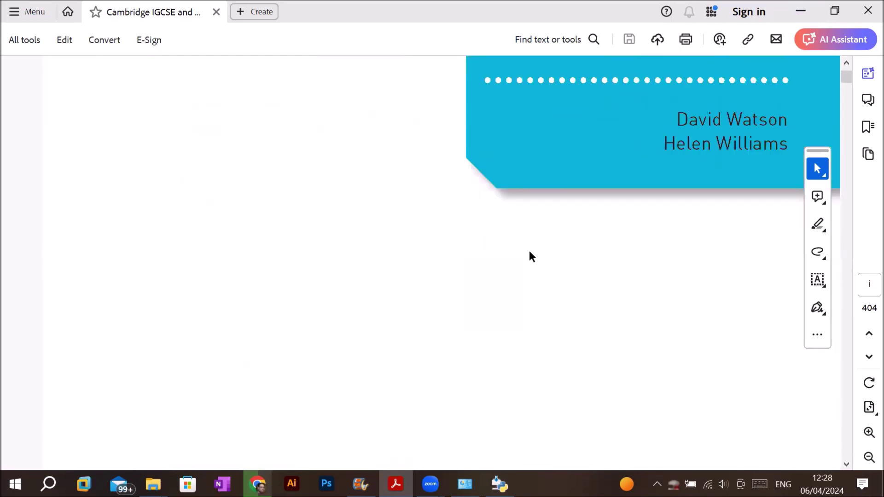
{"action": "scroll", "coordinate": [526, 250], "scroll_direction": "down", "scroll_amount": 8}
{"action": "scroll", "coordinate": [524, 249], "scroll_direction": "down", "scroll_amount": 5}
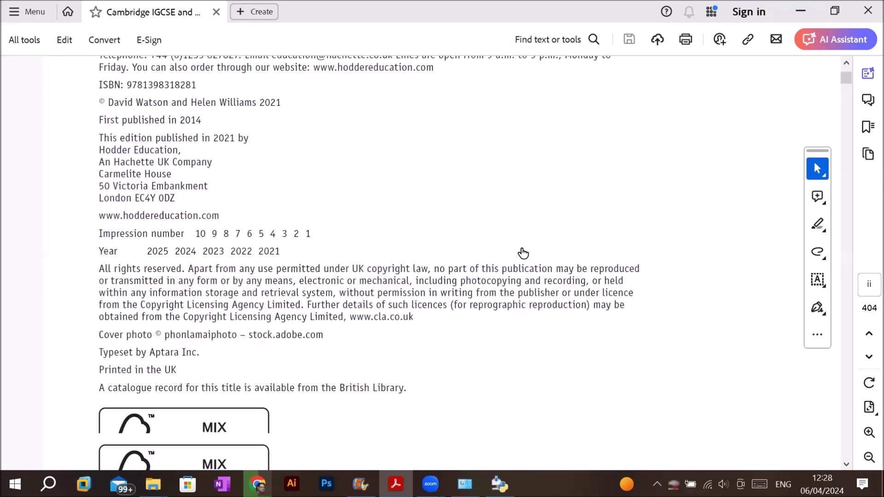
{"action": "scroll", "coordinate": [523, 253], "scroll_direction": "down", "scroll_amount": 10}
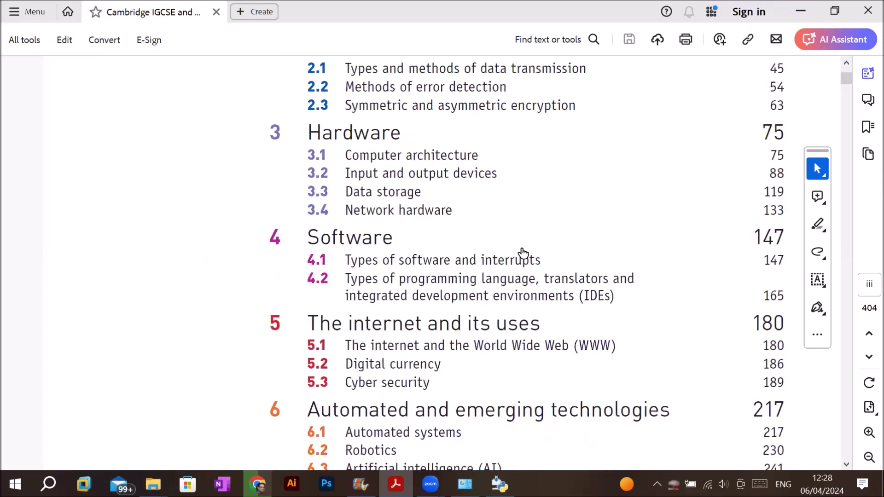
{"action": "scroll", "coordinate": [525, 251], "scroll_direction": "down", "scroll_amount": 3}
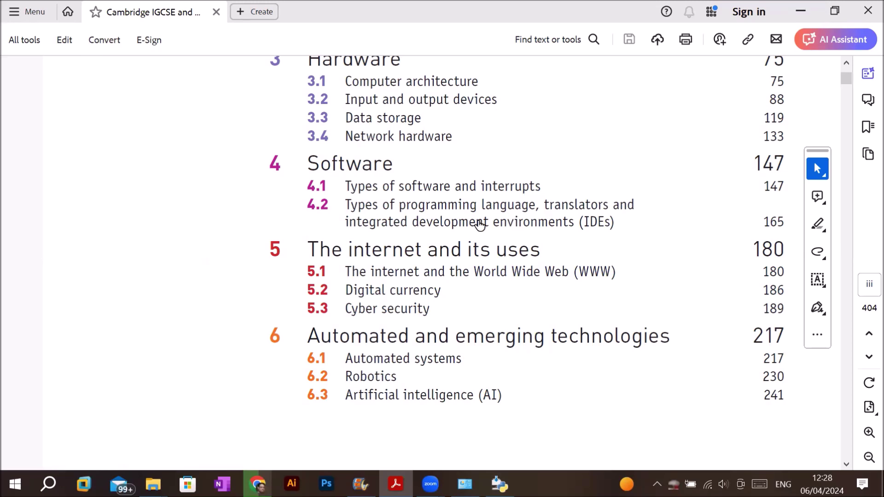
{"action": "scroll", "coordinate": [478, 224], "scroll_direction": "down", "scroll_amount": 10}
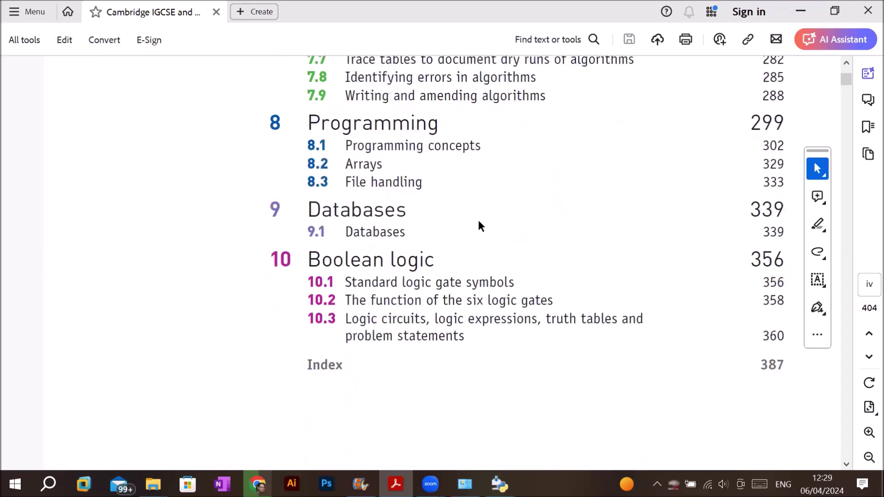
{"action": "left_click", "coordinate": [368, 124]}
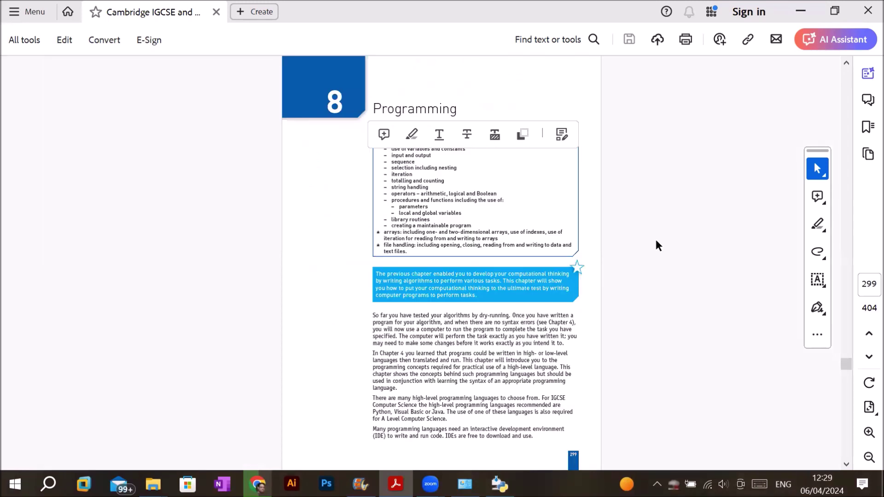
Step: Examine chapter 8's learning topics, marking "programming concepts", "variables and constants" and "constants" by selecting the text
{"action": "left_click", "coordinate": [865, 415]}
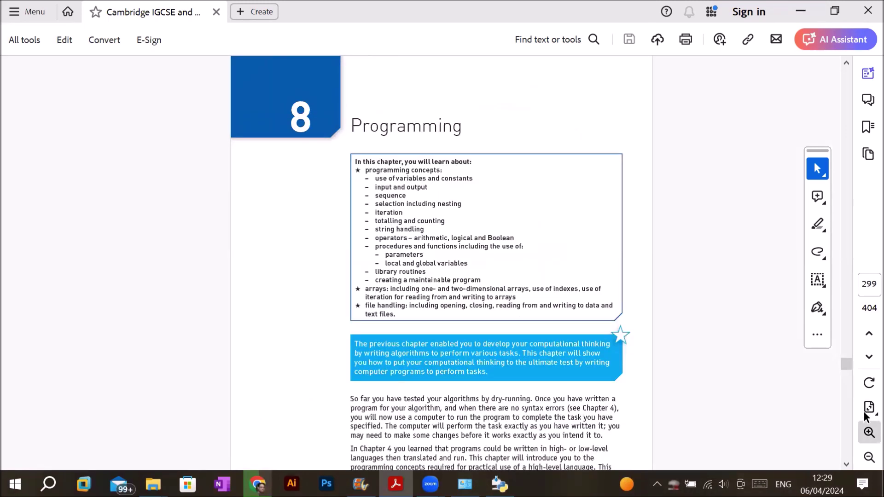
{"action": "left_click", "coordinate": [864, 415]}
{"action": "left_click", "coordinate": [864, 415]}
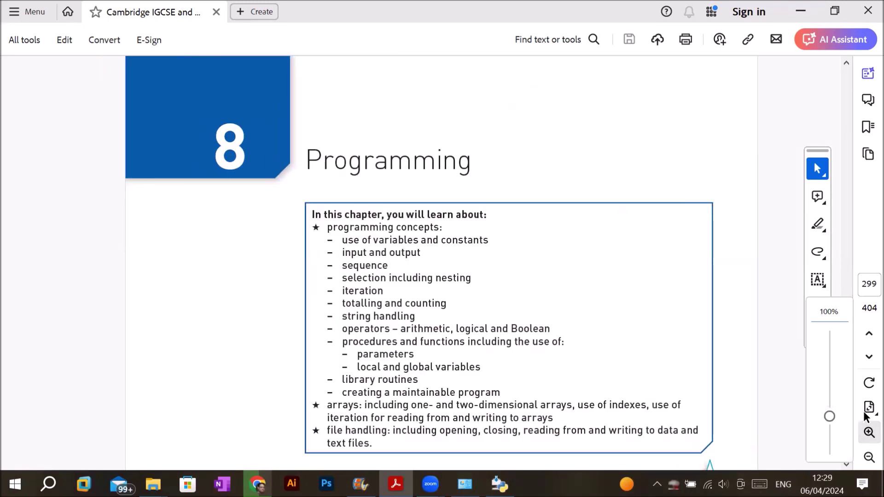
{"action": "left_click", "coordinate": [868, 429]}
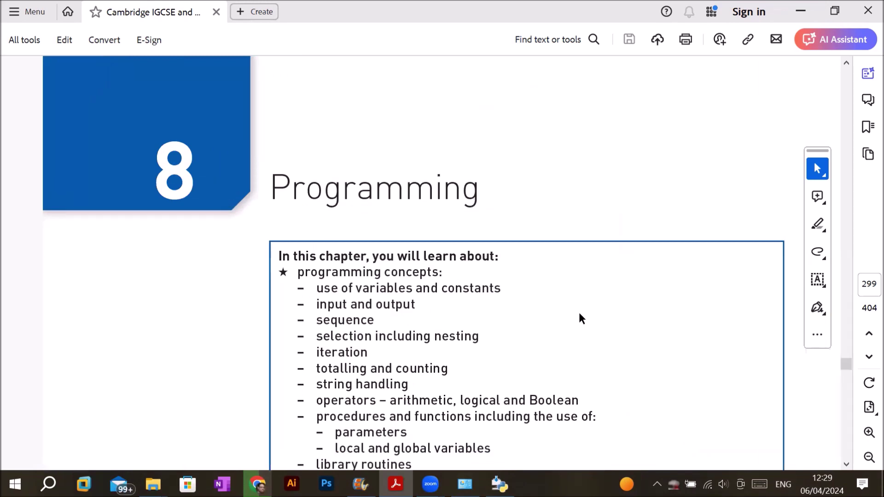
{"action": "scroll", "coordinate": [579, 312], "scroll_direction": "down", "scroll_amount": 2}
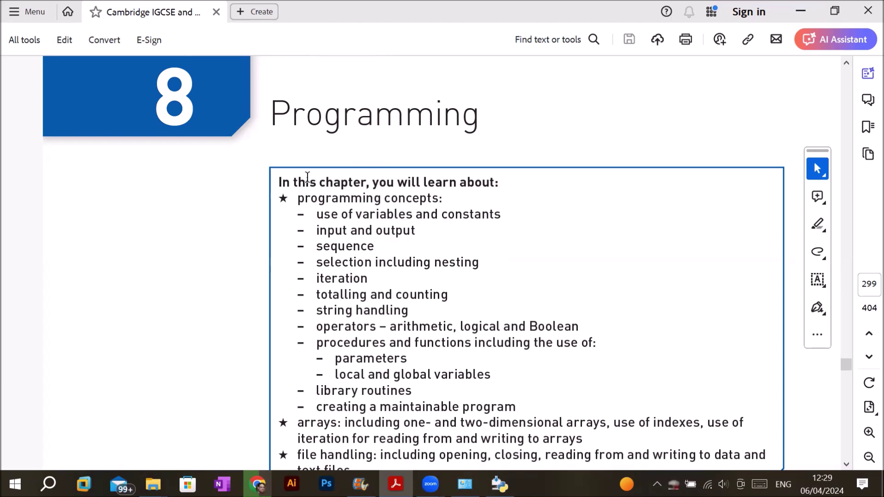
{"action": "left_click_drag", "start_coordinate": [298, 199], "coordinate": [440, 201]}
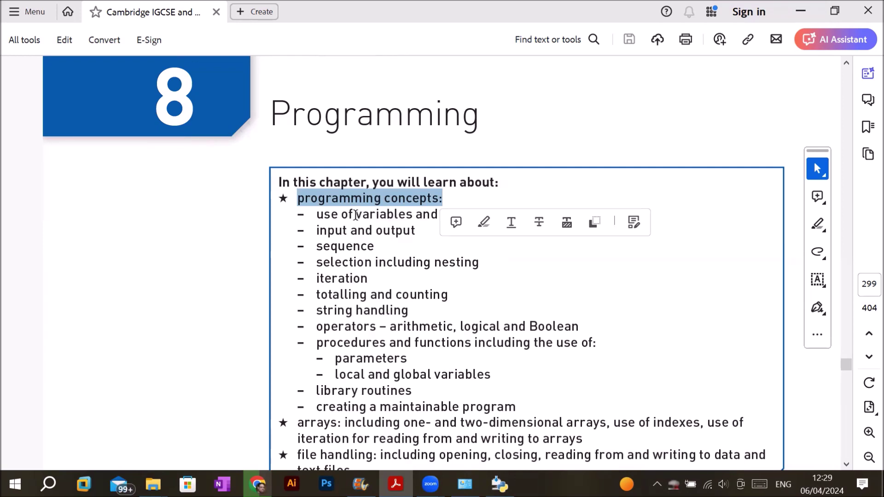
{"action": "left_click_drag", "start_coordinate": [356, 215], "coordinate": [411, 213]}
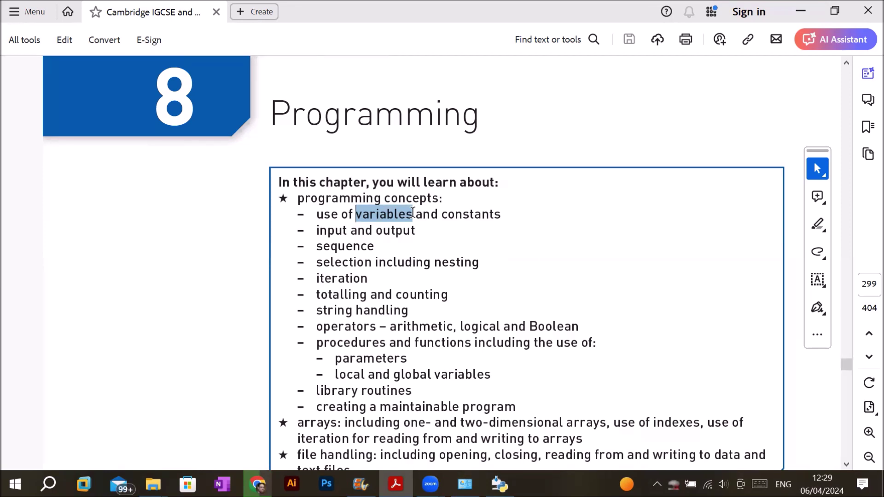
{"action": "left_click_drag", "start_coordinate": [412, 213], "coordinate": [504, 213]}
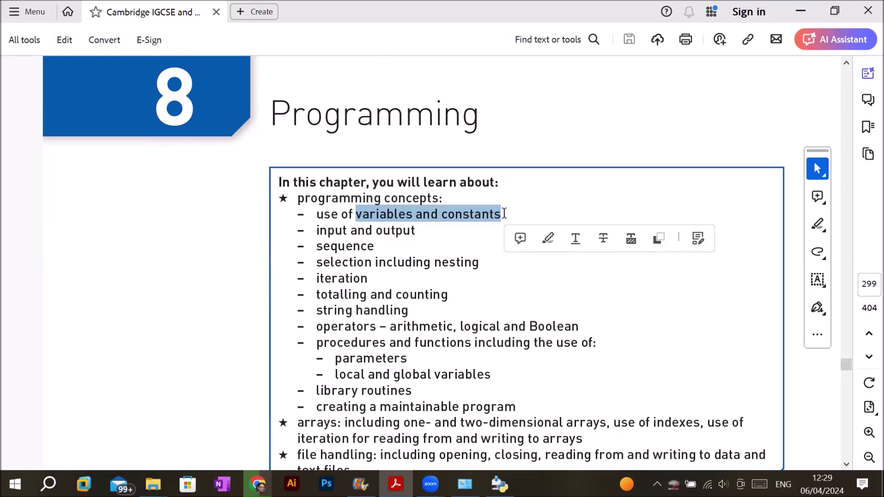
{"action": "left_click", "coordinate": [489, 216]}
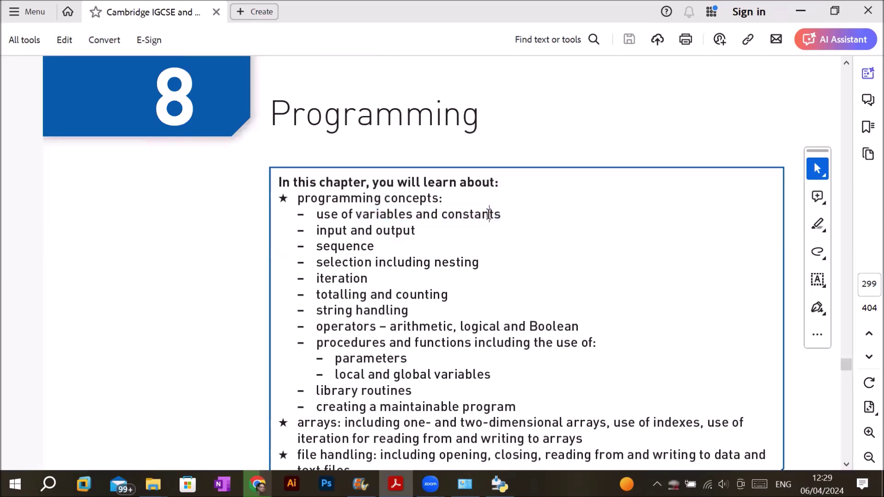
{"action": "left_click_drag", "start_coordinate": [442, 215], "coordinate": [503, 218]}
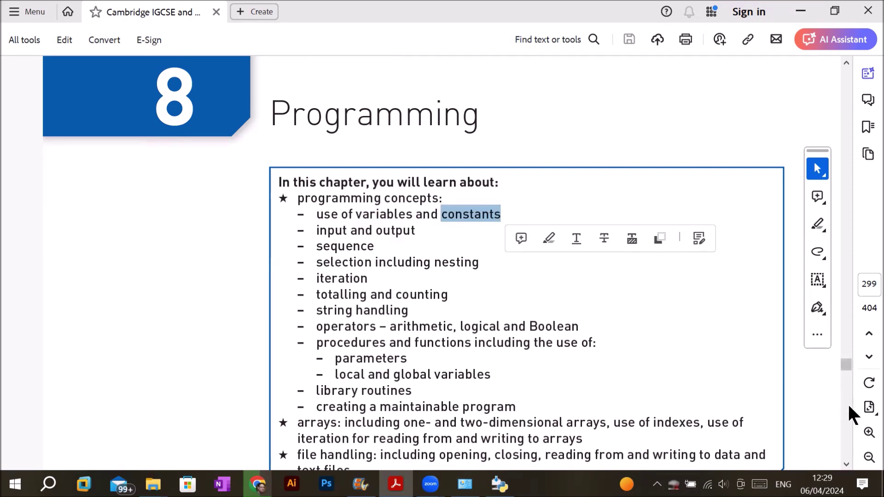
{"action": "left_click", "coordinate": [868, 432]}
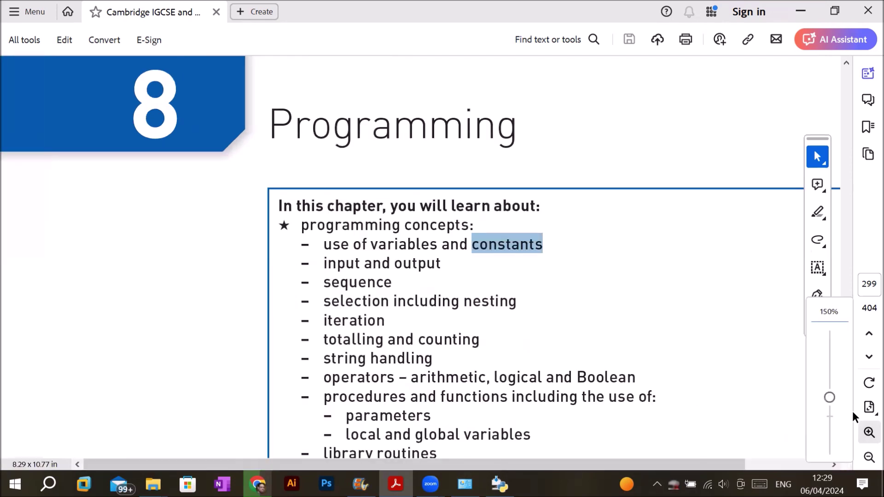